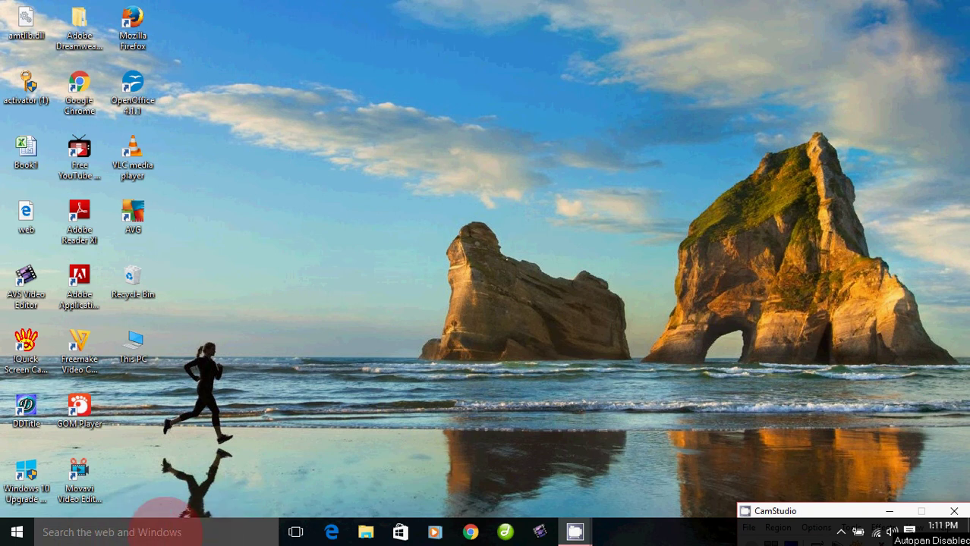
# Search Windows for WordPad and launch it with a blank document
pyautogui.click(163, 531)
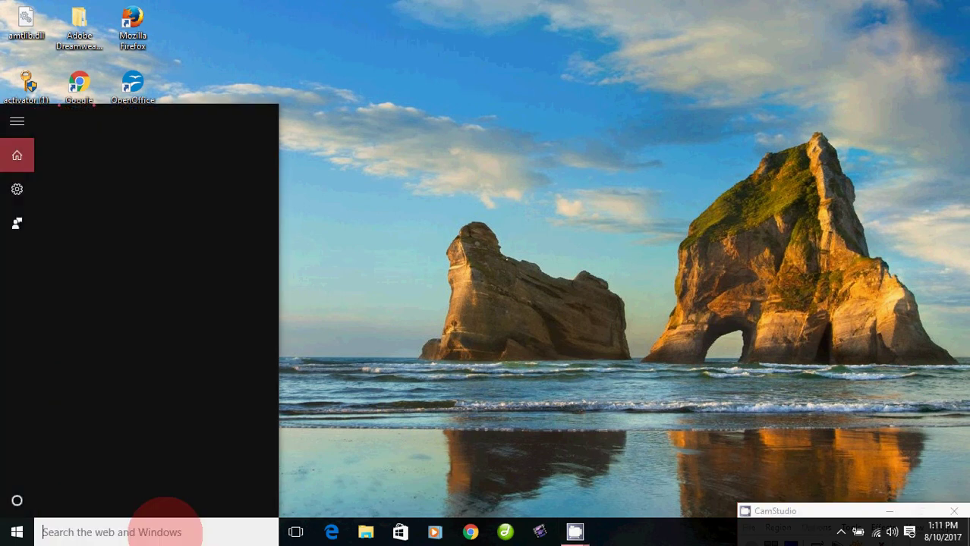
pyautogui.write('wo')
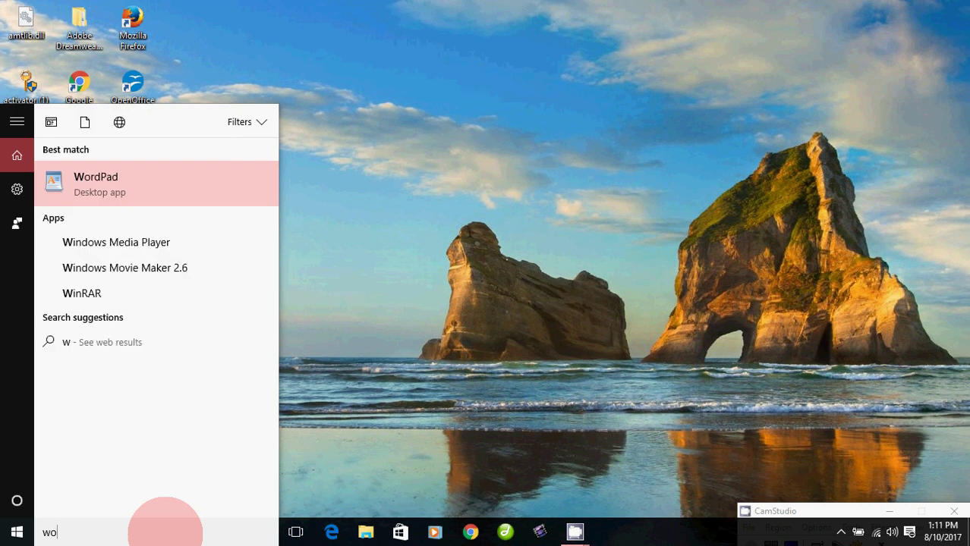
pyautogui.write('rdpad')
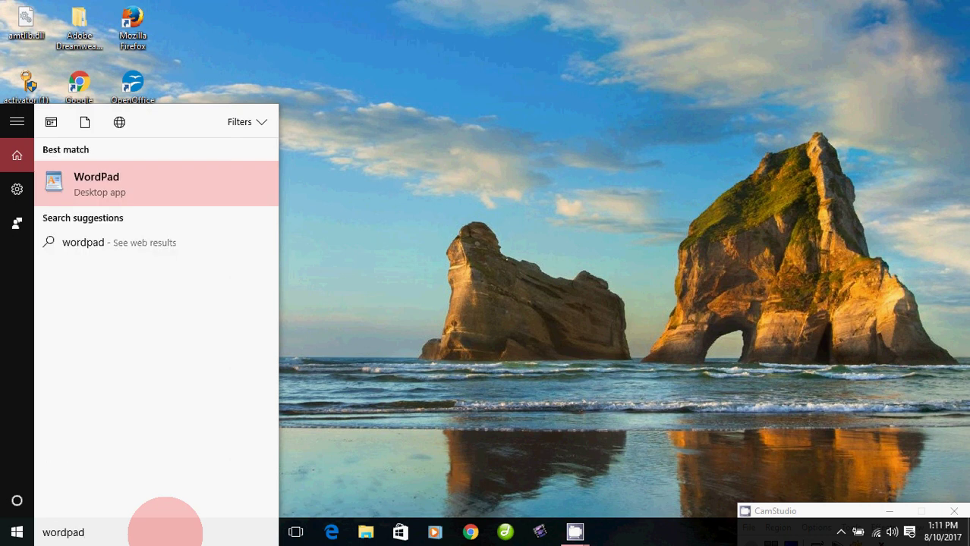
pyautogui.press('Return')
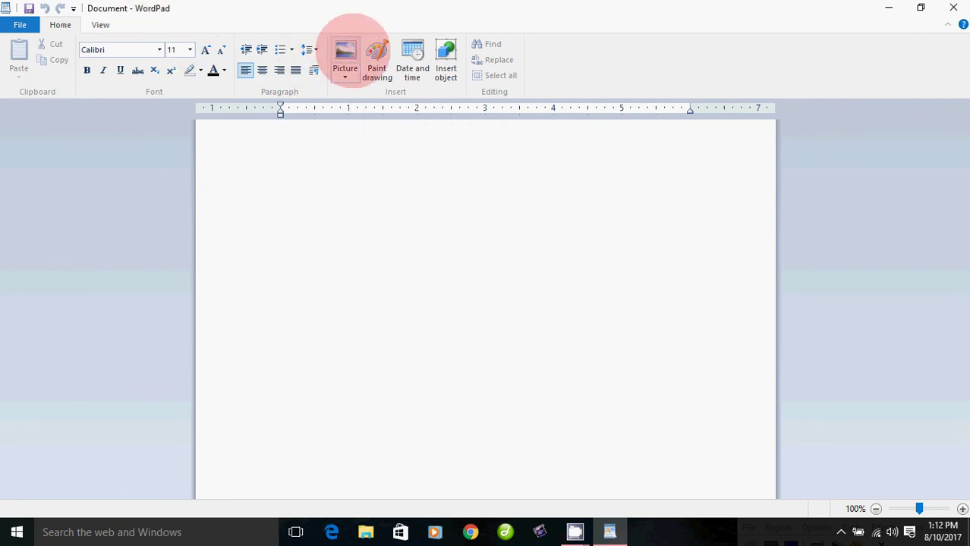
# Insert the picture "download (1)" from the 2017-02 folder in Pictures into the document
pyautogui.click(346, 53)
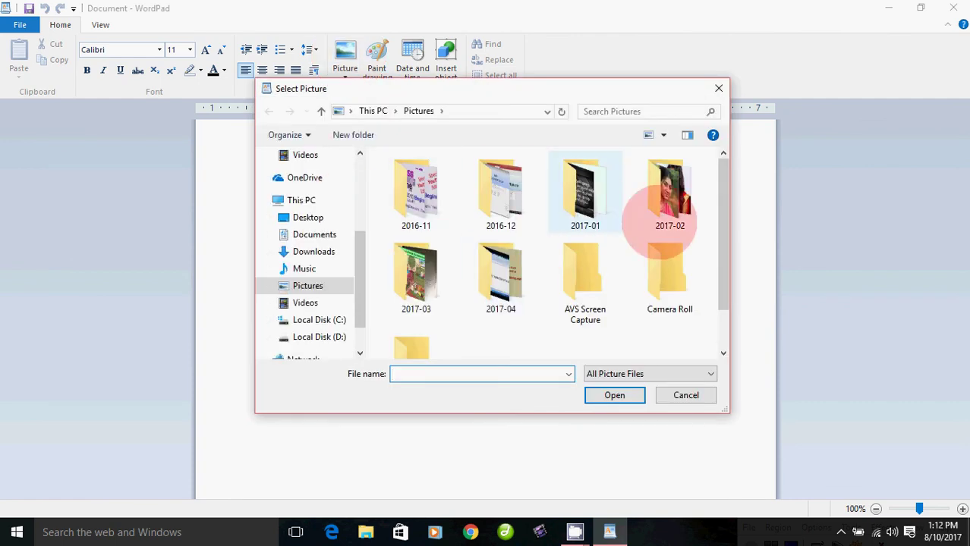
pyautogui.click(668, 190)
pyautogui.doubleClick(668, 190)
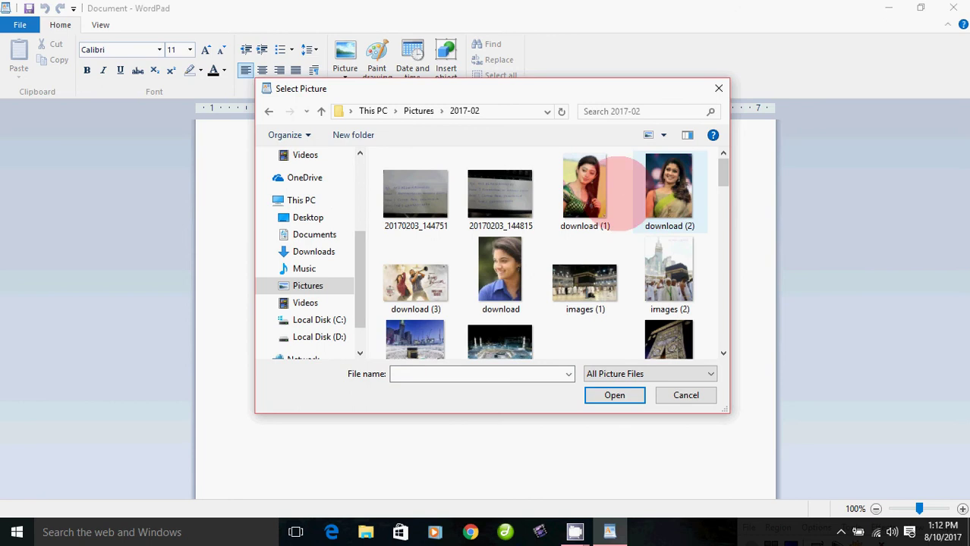
pyautogui.click(584, 190)
pyautogui.click(616, 395)
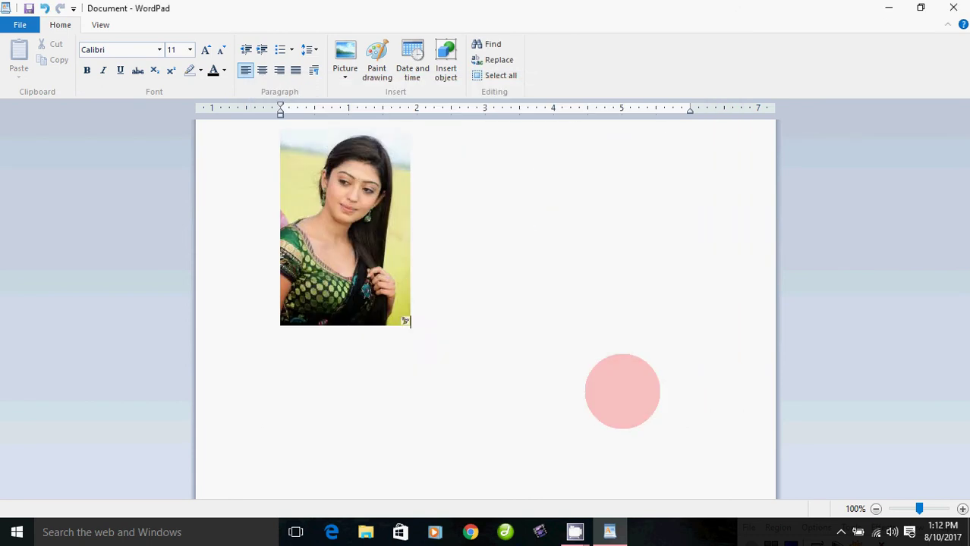
# Replace the inserted picture with "download (2)" from the 2017-02 folder
pyautogui.click(396, 260)
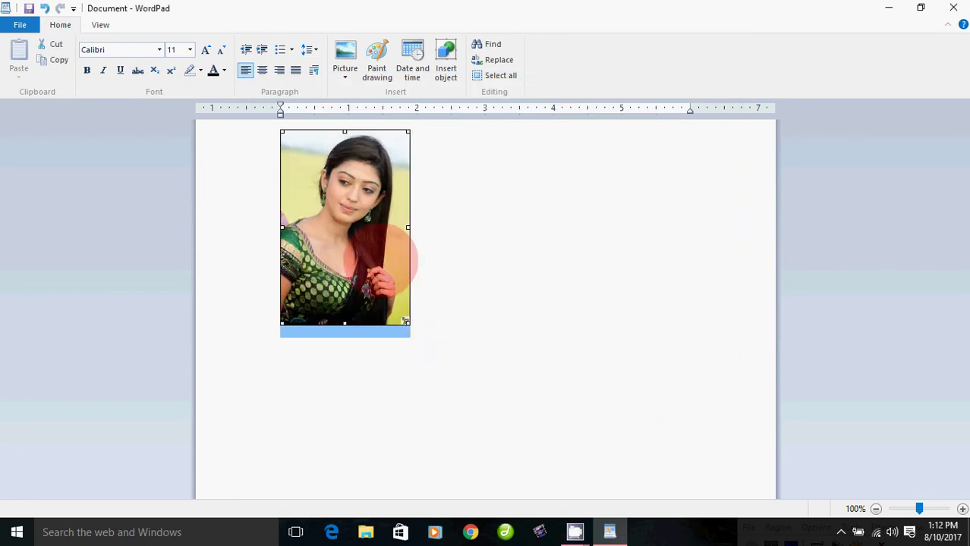
pyautogui.click(343, 71)
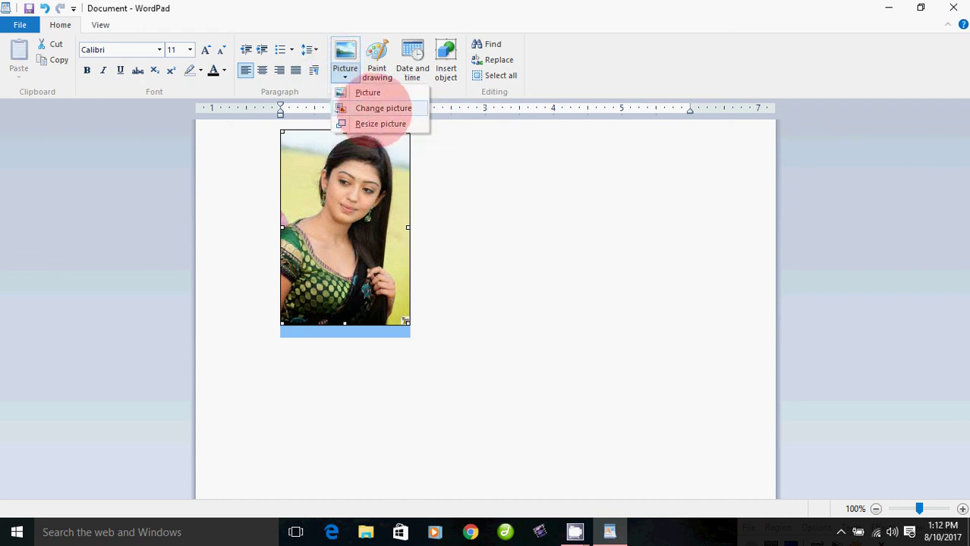
pyautogui.click(400, 108)
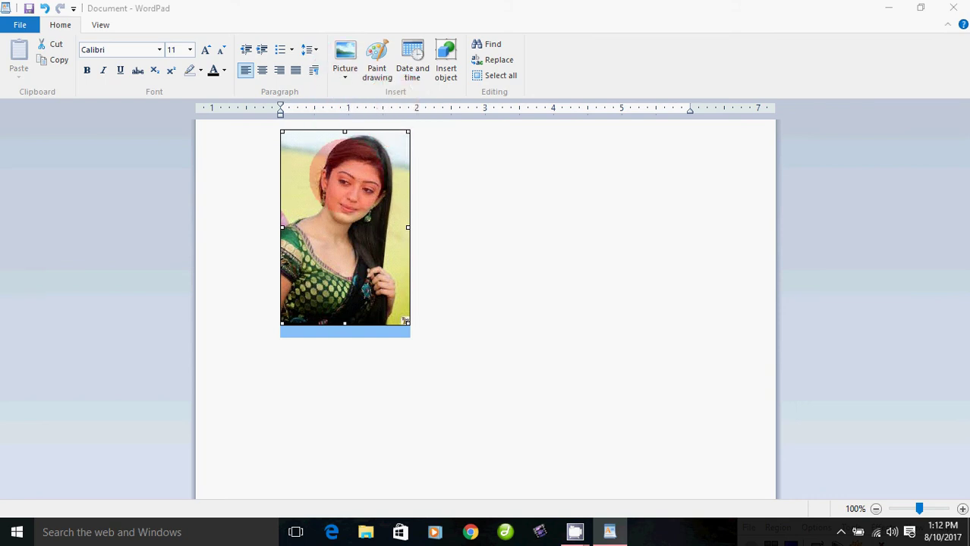
pyautogui.click(344, 55)
pyautogui.click(657, 227)
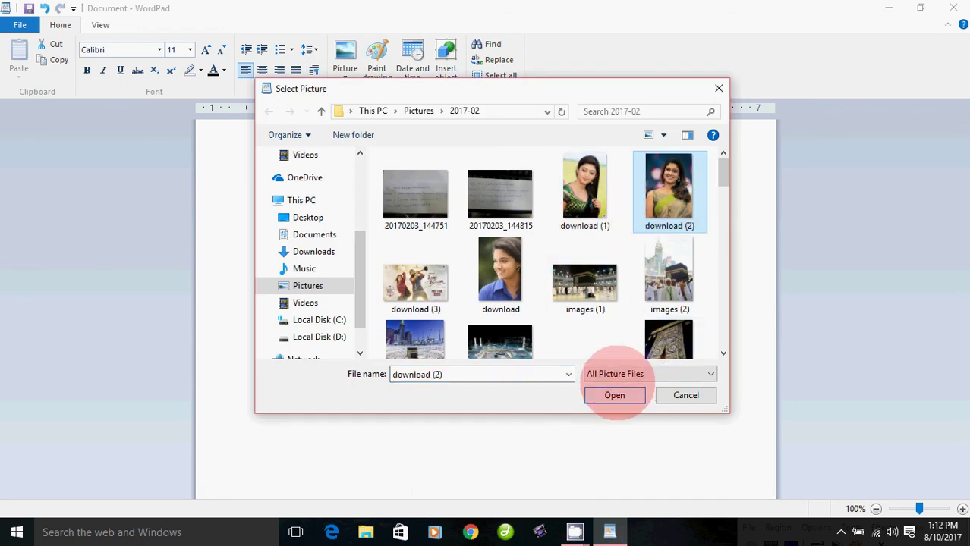
pyautogui.click(614, 394)
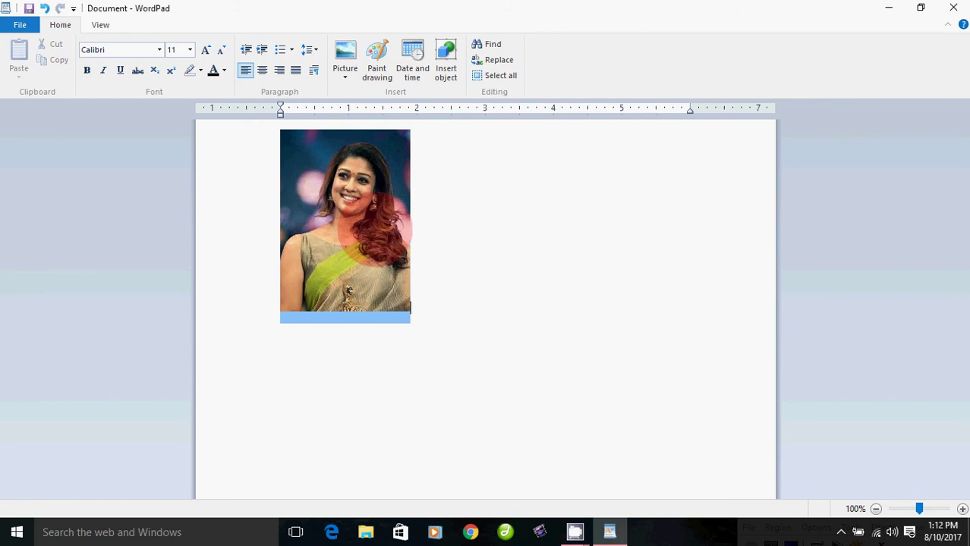
# Resize the picture to 150% of its original size with the aspect ratio locked, and delete it from the document
pyautogui.click(346, 176)
pyautogui.click(346, 73)
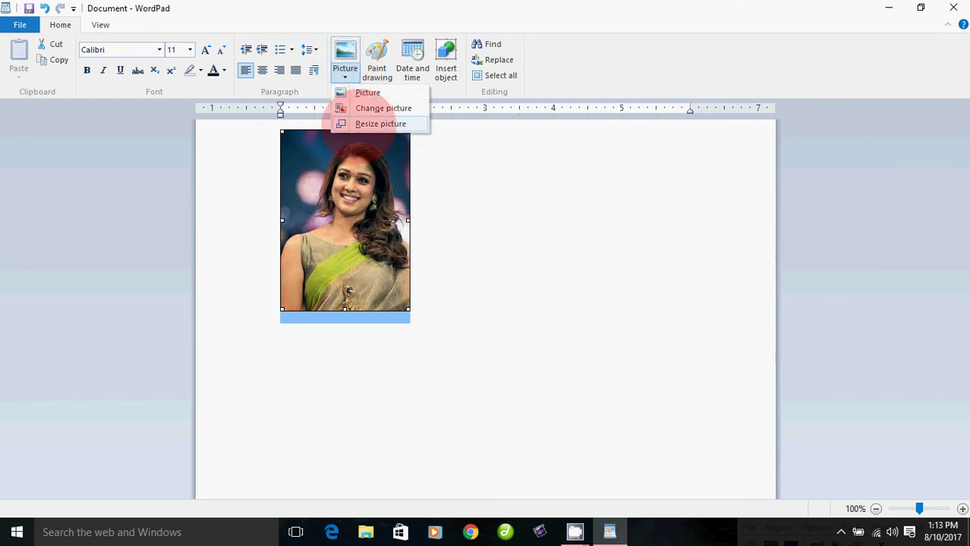
pyautogui.click(380, 123)
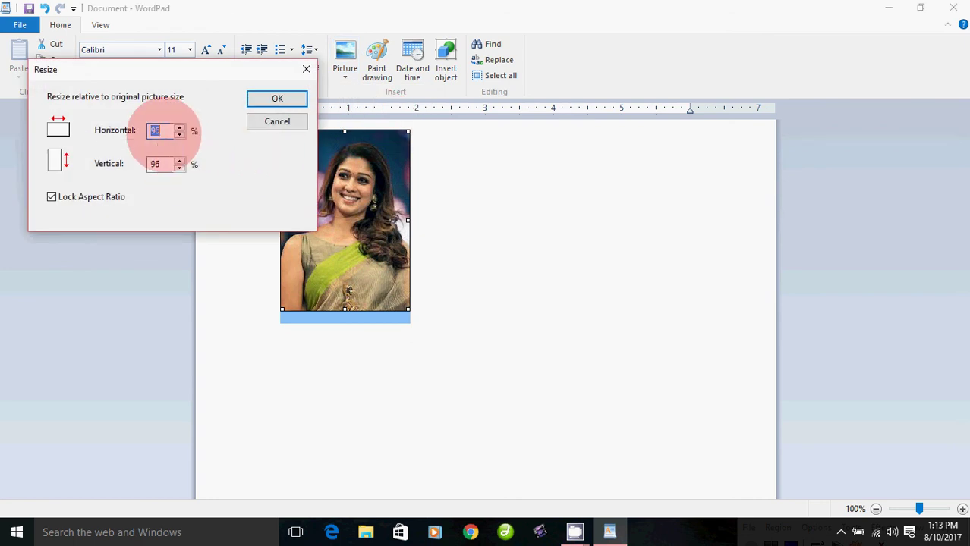
pyautogui.write('150')
pyautogui.click(273, 99)
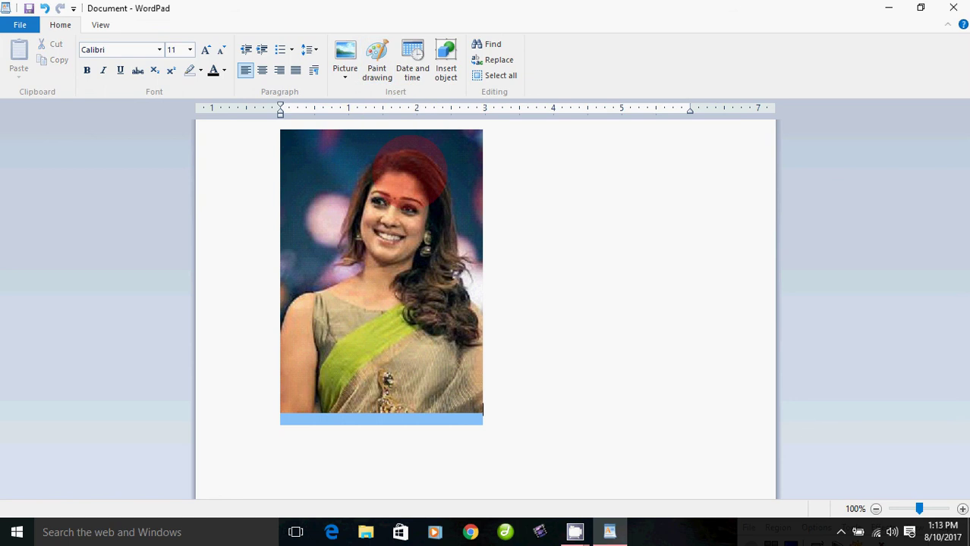
pyautogui.click(385, 160)
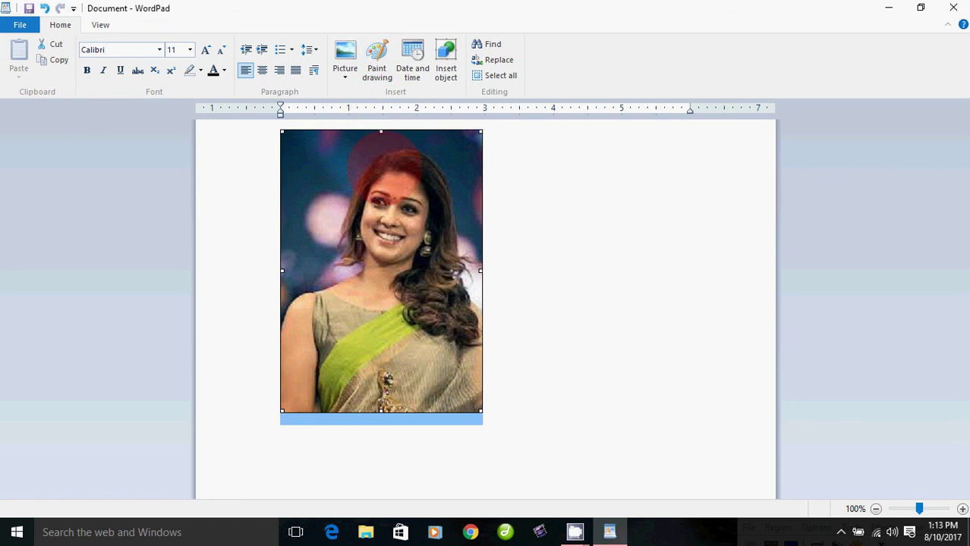
pyautogui.press('Delete')
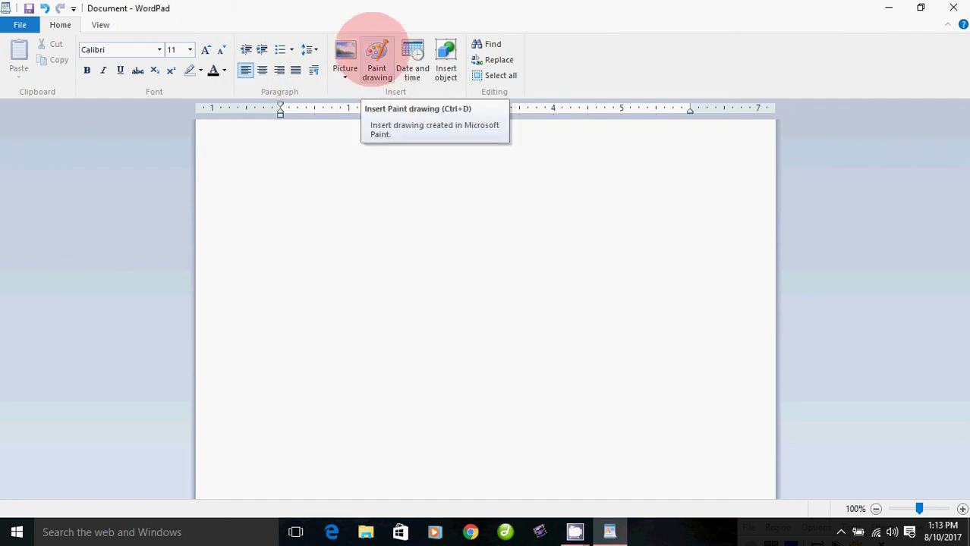
# Insert a Paint drawing with a freehand black brush scribble into the document and delete it again
pyautogui.click(378, 61)
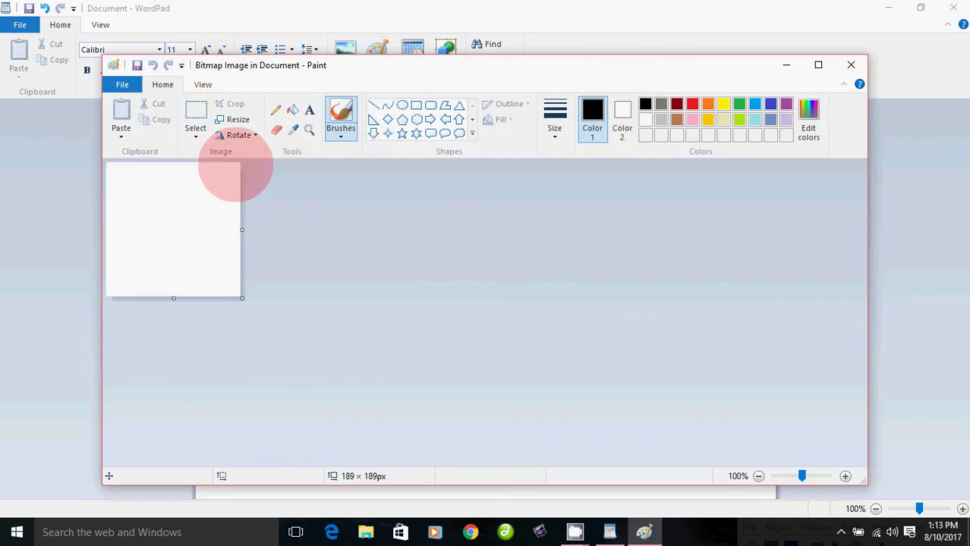
pyautogui.moveTo(150, 237)
pyautogui.mouseDown()
pyautogui.moveTo(162, 195)
pyautogui.moveTo(194, 245)
pyautogui.moveTo(133, 275)
pyautogui.moveTo(213, 222)
pyautogui.moveTo(174, 176)
pyautogui.moveTo(133, 233)
pyautogui.moveTo(183, 264)
pyautogui.mouseUp()
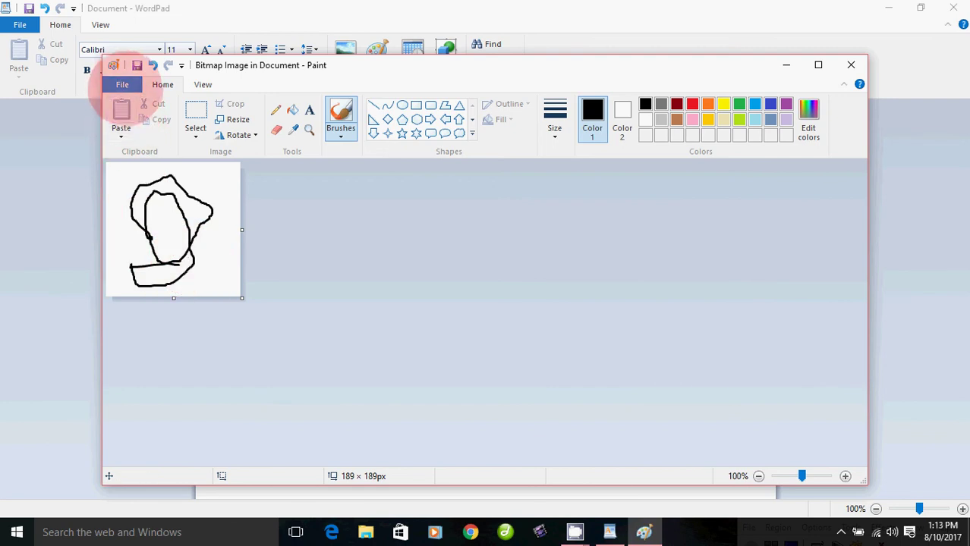
pyautogui.click(122, 85)
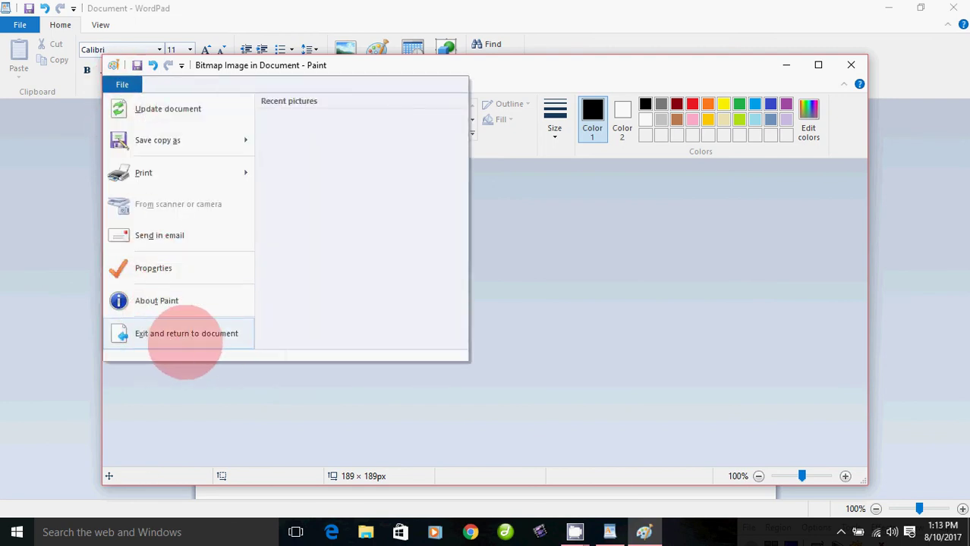
pyautogui.click(220, 334)
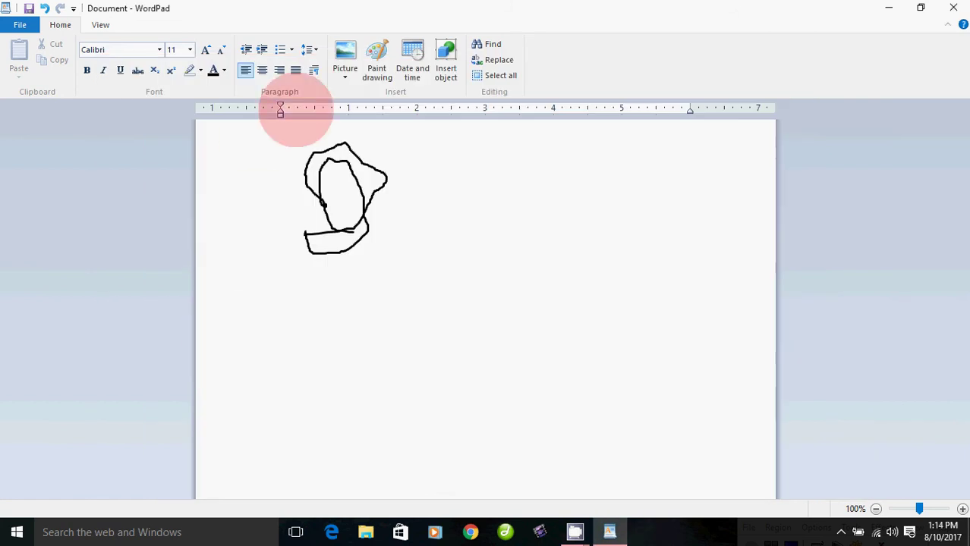
pyautogui.click(318, 160)
pyautogui.press('Delete')
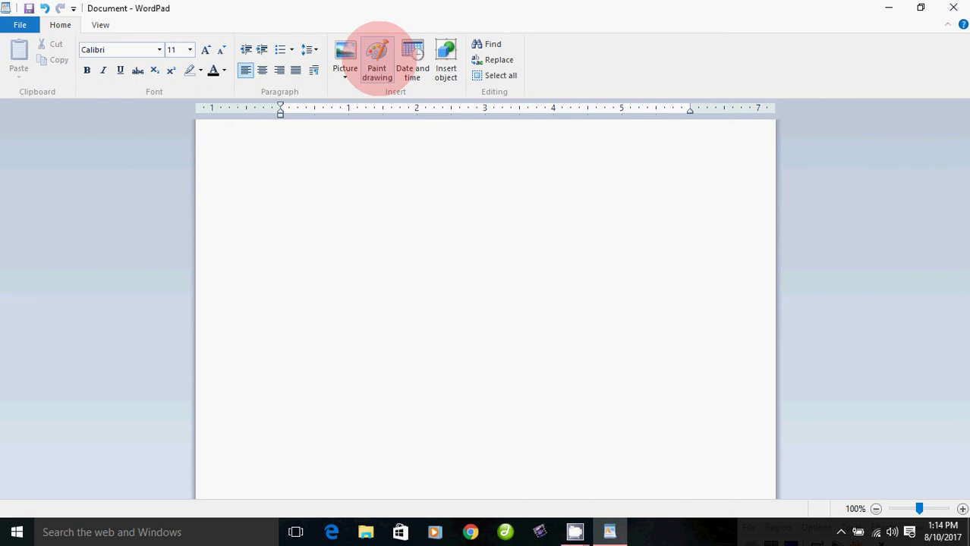
# Insert a Paint drawing containing a black diamond outline of about 113 × 125 px, and select it in the document
pyautogui.click(377, 61)
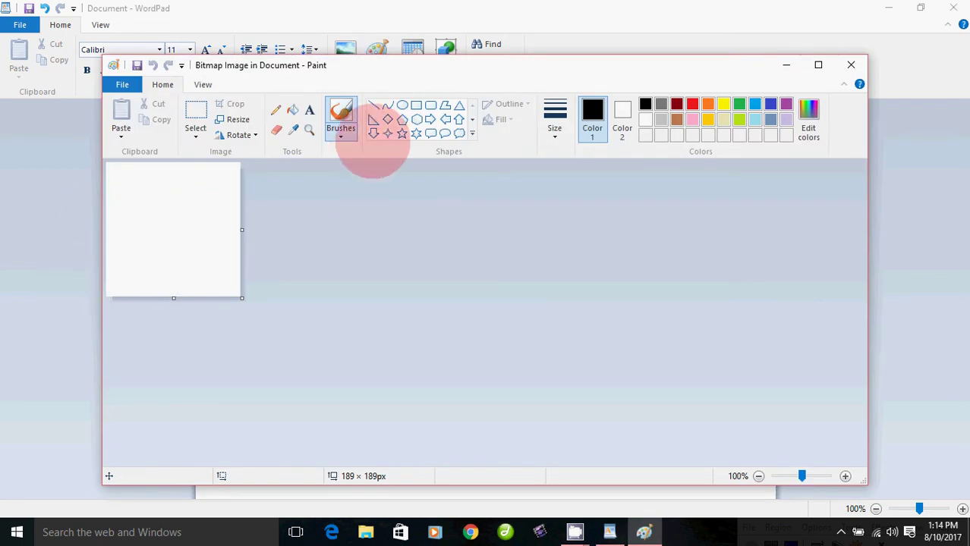
pyautogui.click(386, 119)
pyautogui.moveTo(134, 189)
pyautogui.mouseDown()
pyautogui.moveTo(174, 262)
pyautogui.moveTo(216, 279)
pyautogui.mouseUp()
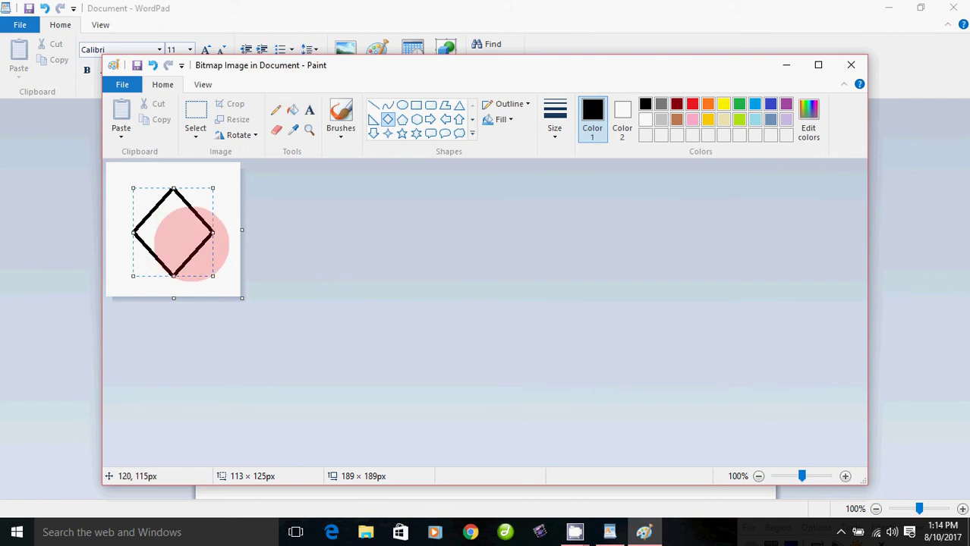
pyautogui.click(120, 85)
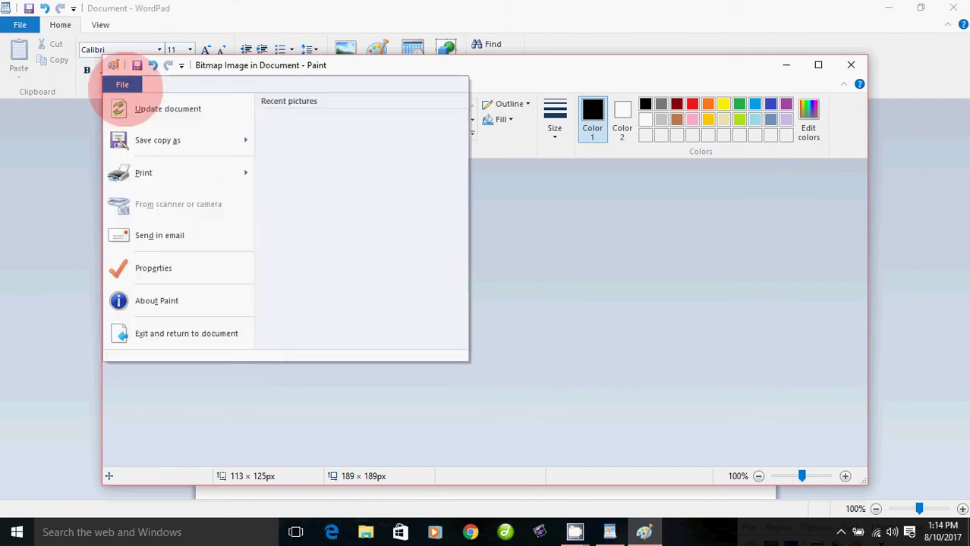
pyautogui.click(193, 335)
pyautogui.click(343, 161)
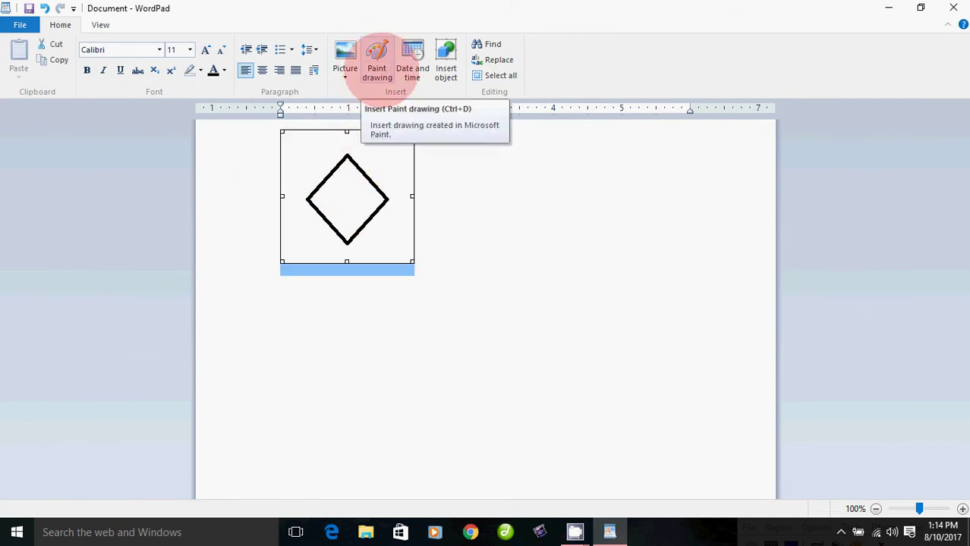
# Insert the current date below the diamond drawing in the "Thursday, August 10, 2017" format
pyautogui.click(458, 271)
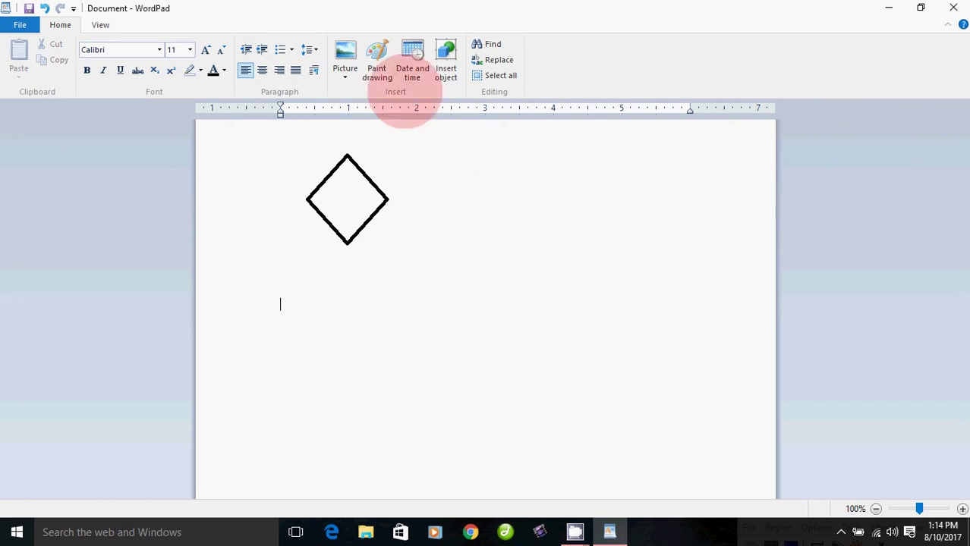
pyautogui.click(412, 59)
pyautogui.click(385, 213)
pyautogui.click(393, 244)
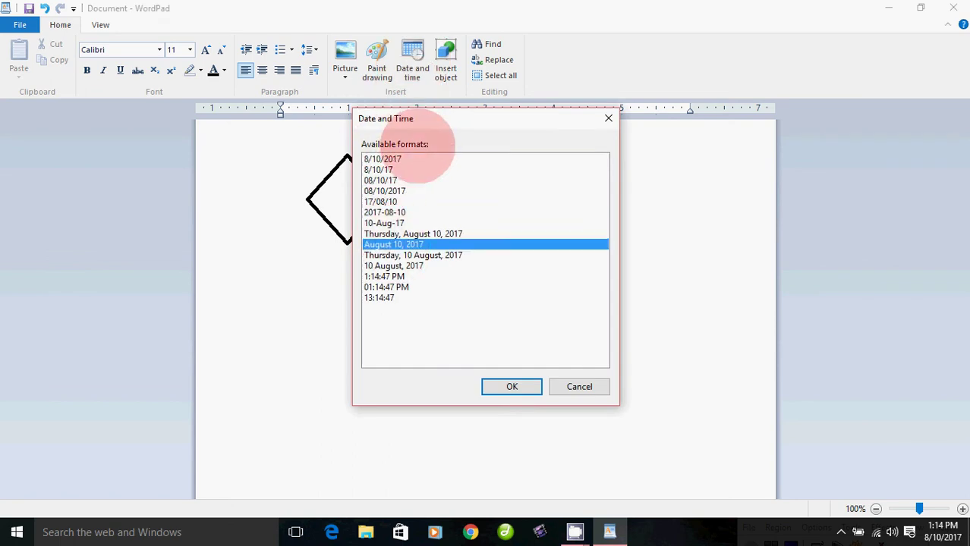
pyautogui.click(425, 234)
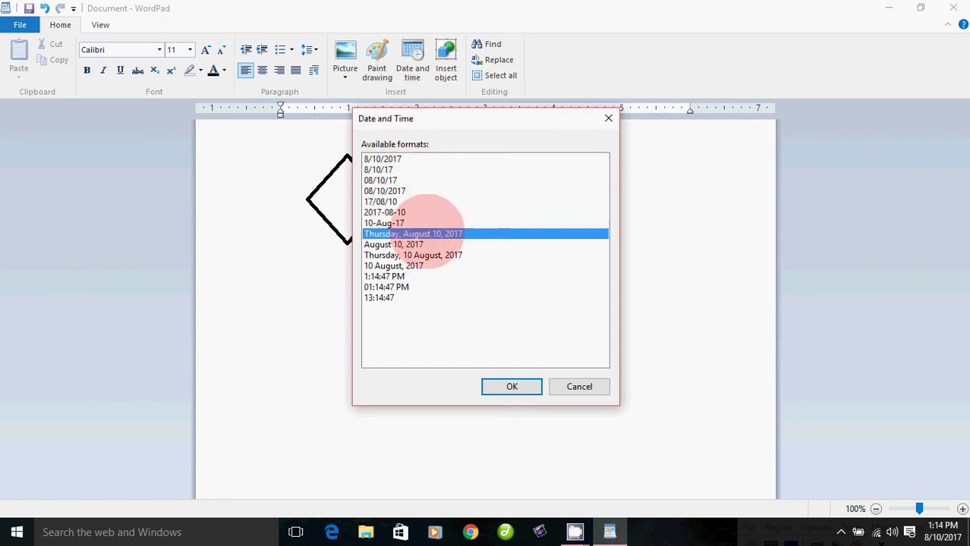
pyautogui.click(510, 385)
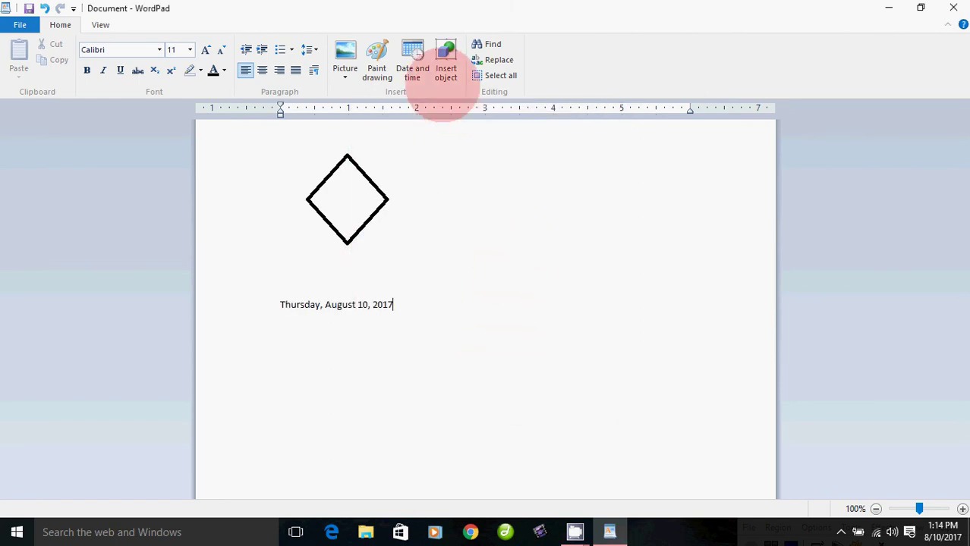
# Delete the diamond drawing and the date line from the document
pyautogui.click(356, 173)
pyautogui.press('Delete')
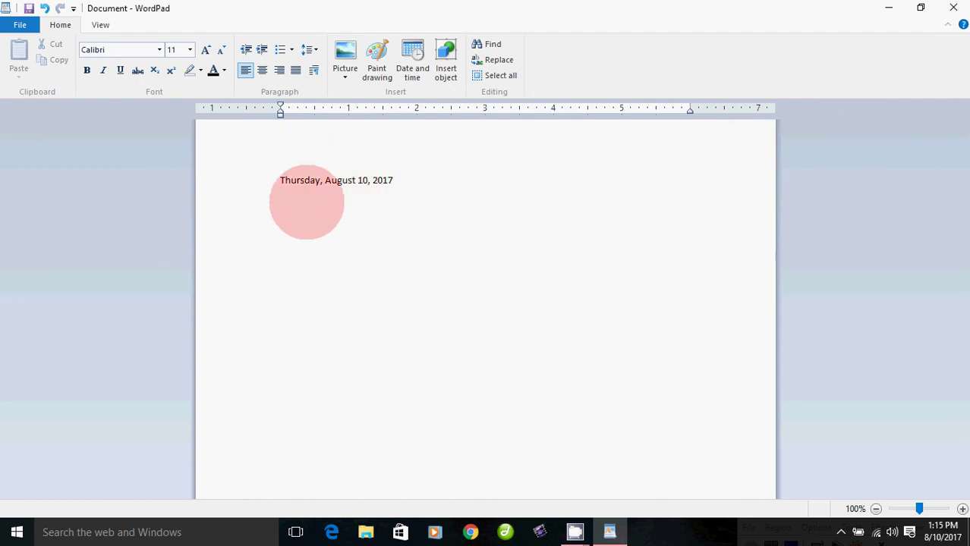
pyautogui.moveTo(282, 181); pyautogui.dragTo(405, 182)
pyautogui.press('Delete')
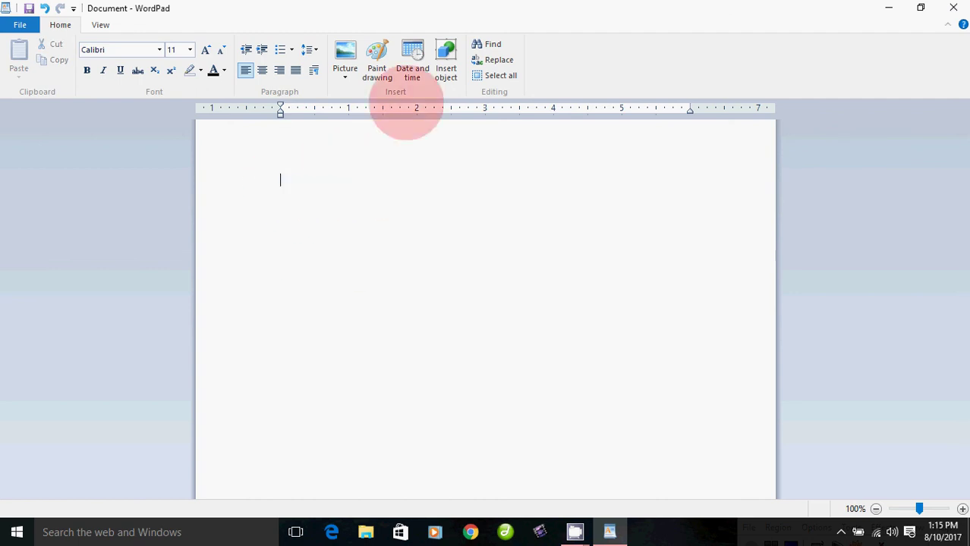
# Embed the picture file 2.jpg from the Pictures folder 2017-01 as an object in the document and delete it again
pyautogui.click(446, 59)
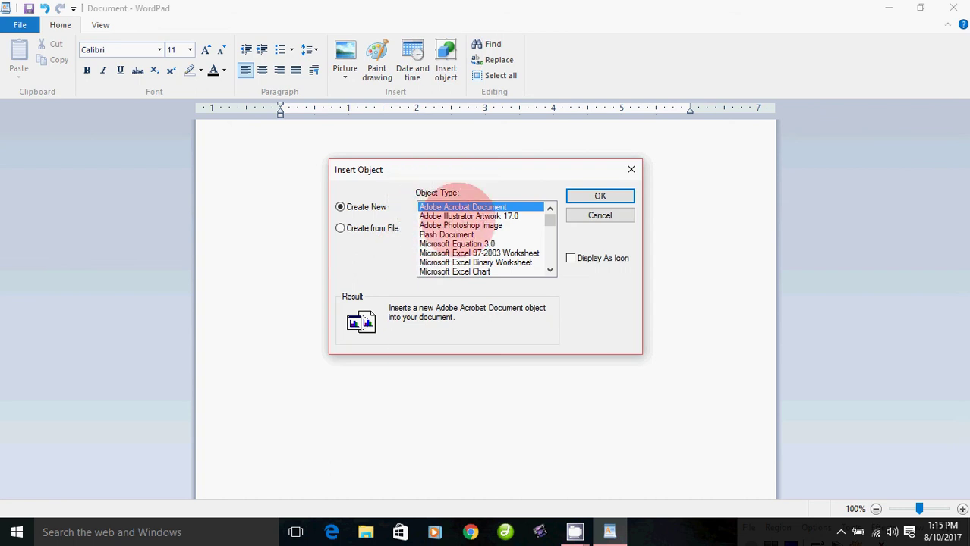
pyautogui.click(490, 215)
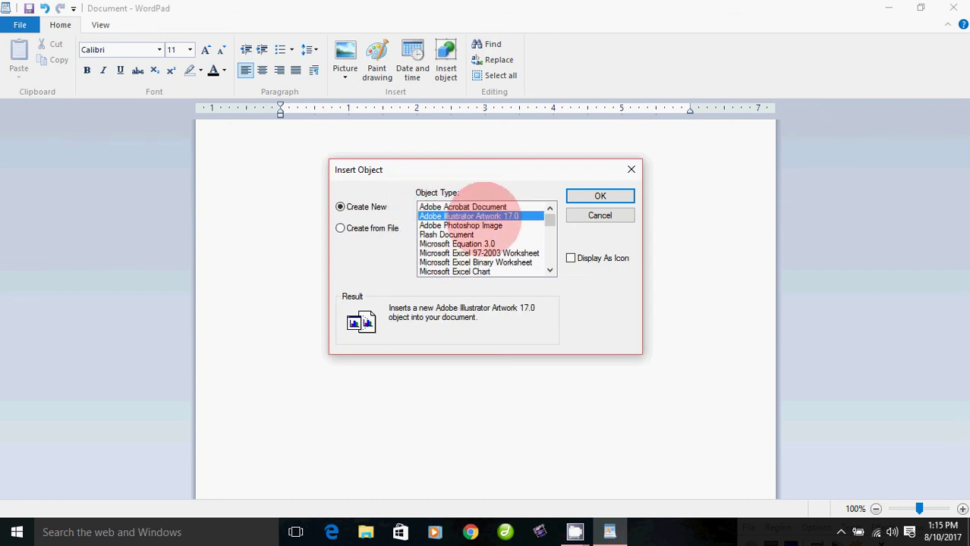
pyautogui.click(487, 225)
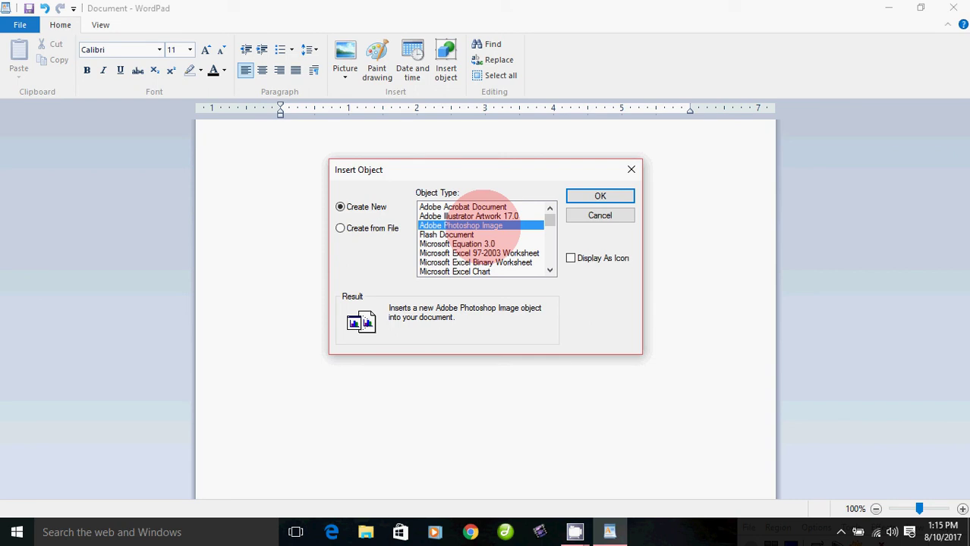
pyautogui.click(341, 228)
pyautogui.click(442, 246)
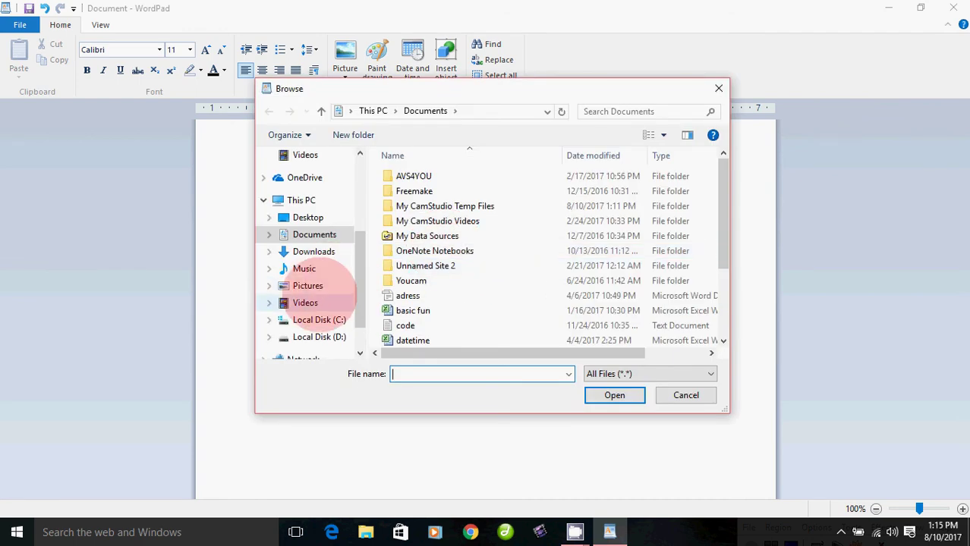
pyautogui.click(317, 286)
pyautogui.click(582, 187)
pyautogui.doubleClick(583, 187)
pyautogui.click(502, 201)
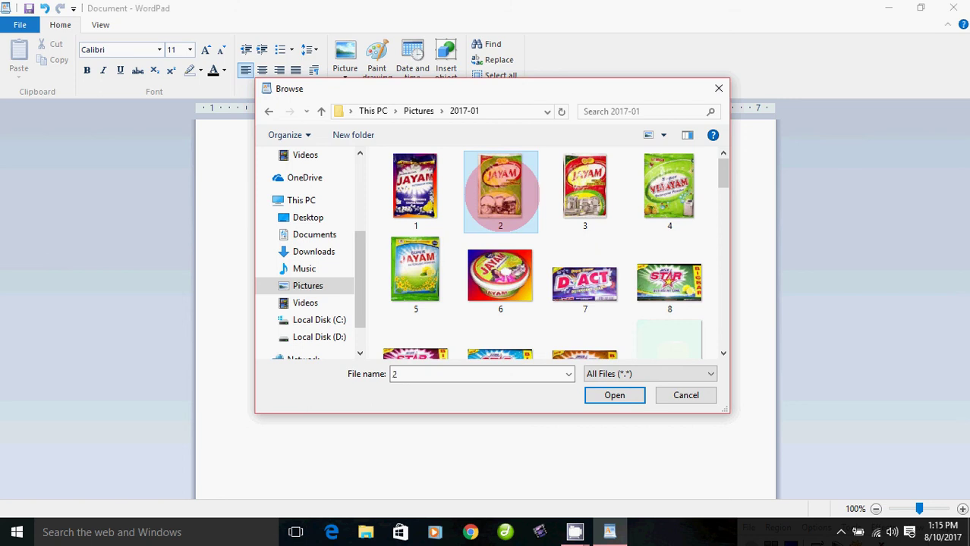
pyautogui.click(611, 396)
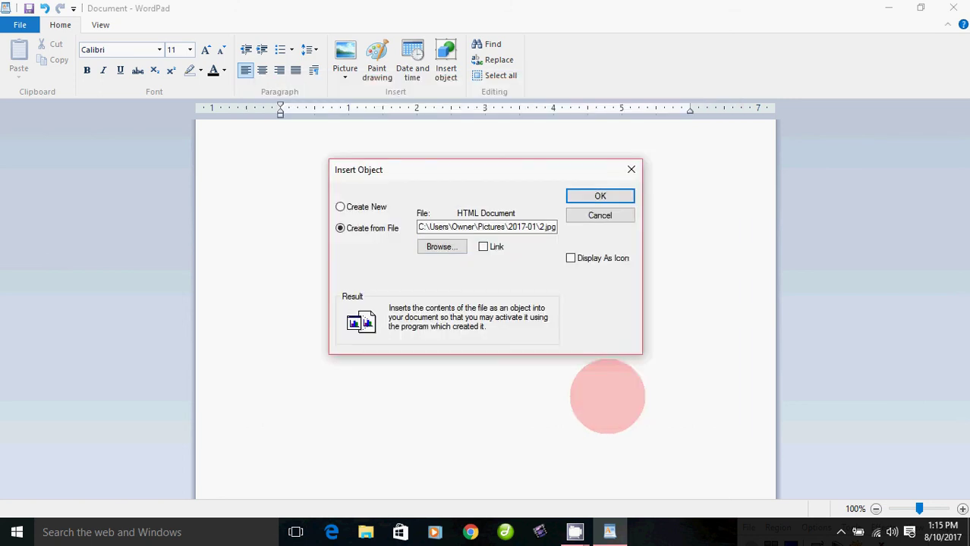
pyautogui.click(601, 196)
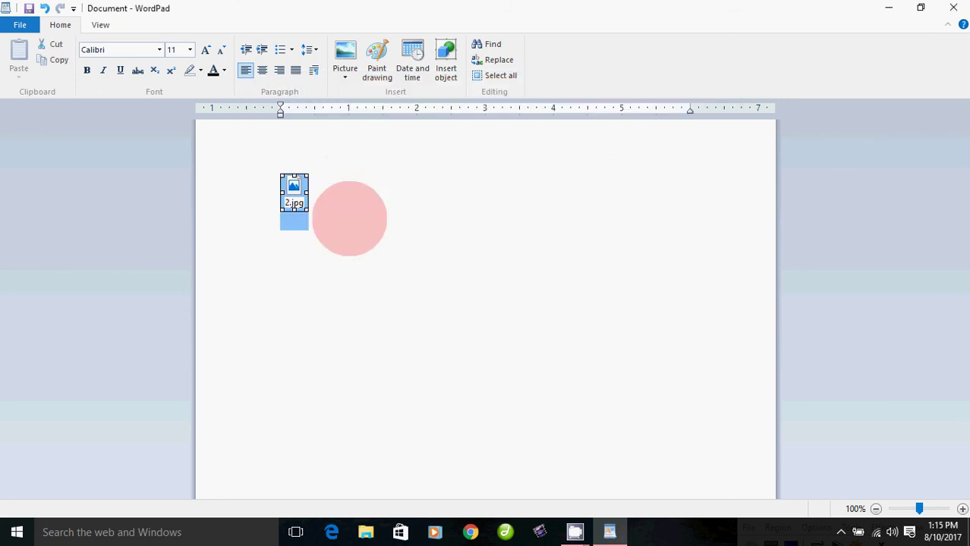
pyautogui.press('Delete')
# Insert a new Paintbrush Picture object into the document
pyautogui.click(446, 59)
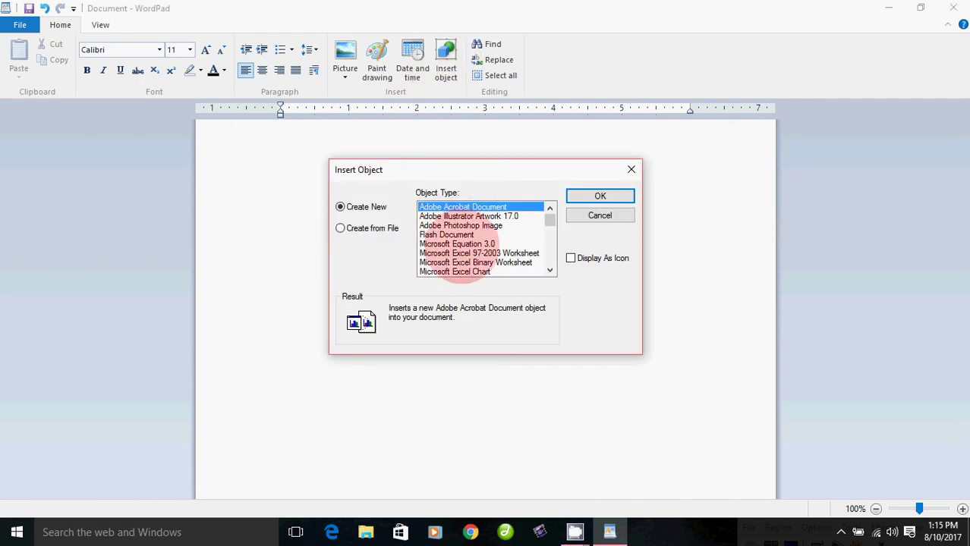
pyautogui.click(549, 270)
pyautogui.click(549, 270)
pyautogui.click(549, 270)
pyautogui.click(549, 270)
pyautogui.click(549, 270)
pyautogui.click(549, 270)
pyautogui.click(550, 270)
pyautogui.click(550, 270)
pyautogui.click(549, 270)
pyautogui.click(549, 270)
pyautogui.click(549, 270)
pyautogui.click(550, 270)
pyautogui.click(549, 270)
pyautogui.click(549, 270)
pyautogui.click(549, 270)
pyautogui.click(549, 270)
pyautogui.click(550, 270)
pyautogui.click(549, 270)
pyautogui.click(549, 270)
pyautogui.click(549, 270)
pyautogui.click(550, 270)
pyautogui.click(550, 270)
pyautogui.click(549, 270)
pyautogui.click(550, 270)
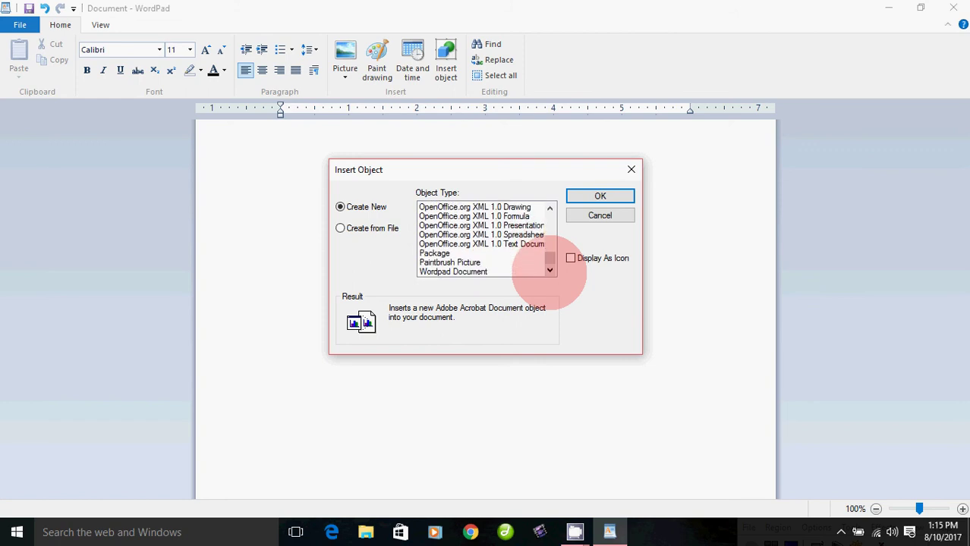
pyautogui.click(449, 263)
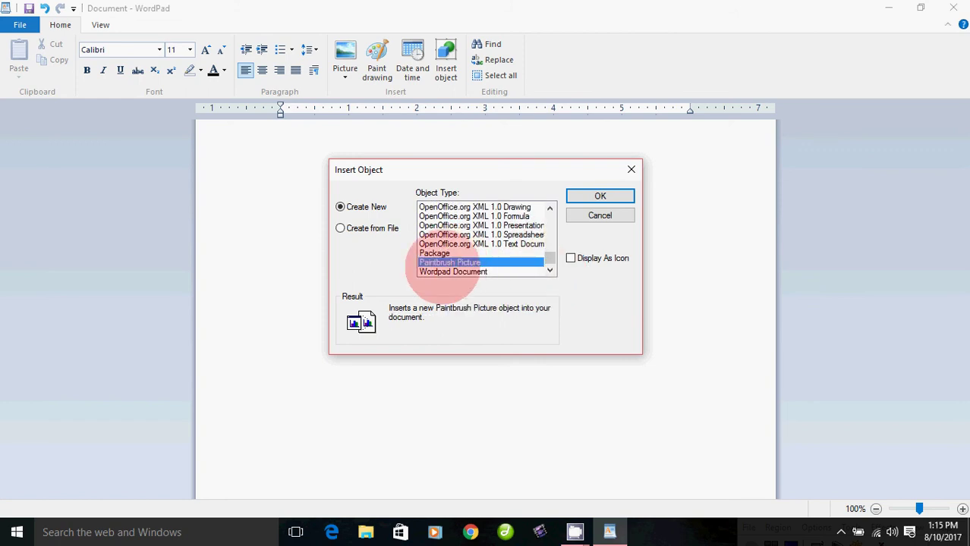
pyautogui.click(599, 195)
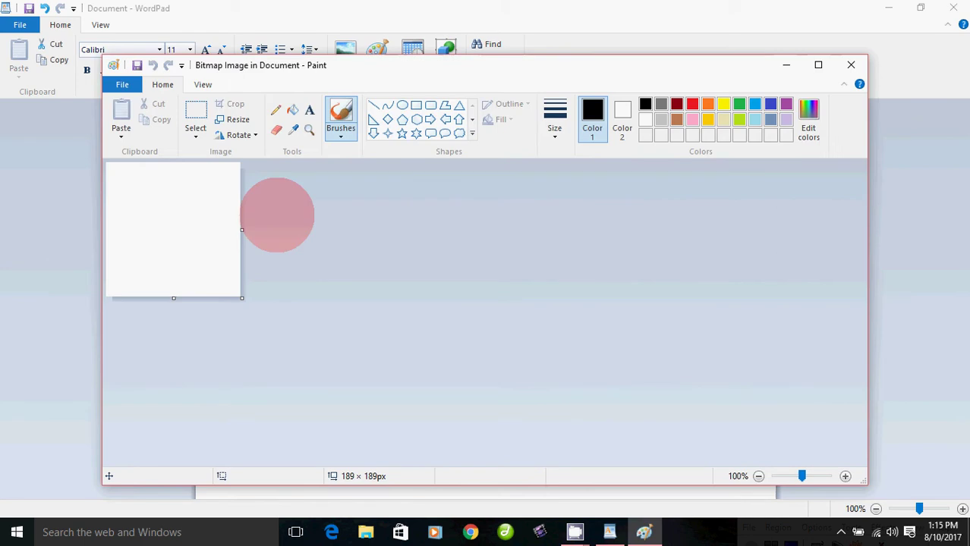
# Draw a freehand black looped brush stroke in the embedded picture and return to the document
pyautogui.moveTo(119, 194)
pyautogui.mouseDown()
pyautogui.moveTo(159, 250)
pyautogui.moveTo(173, 223)
pyautogui.moveTo(163, 247)
pyautogui.mouseUp()
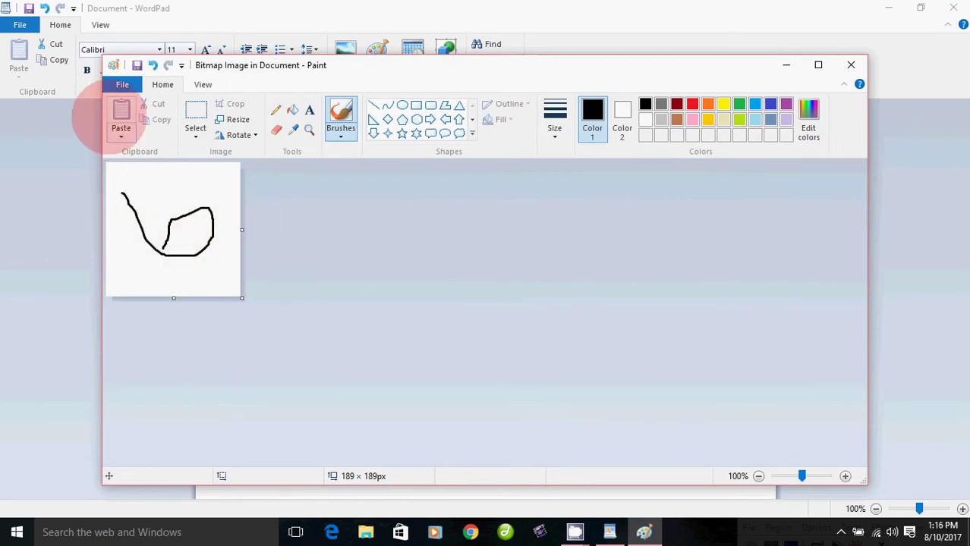
pyautogui.click(121, 85)
pyautogui.click(155, 334)
pyautogui.click(530, 324)
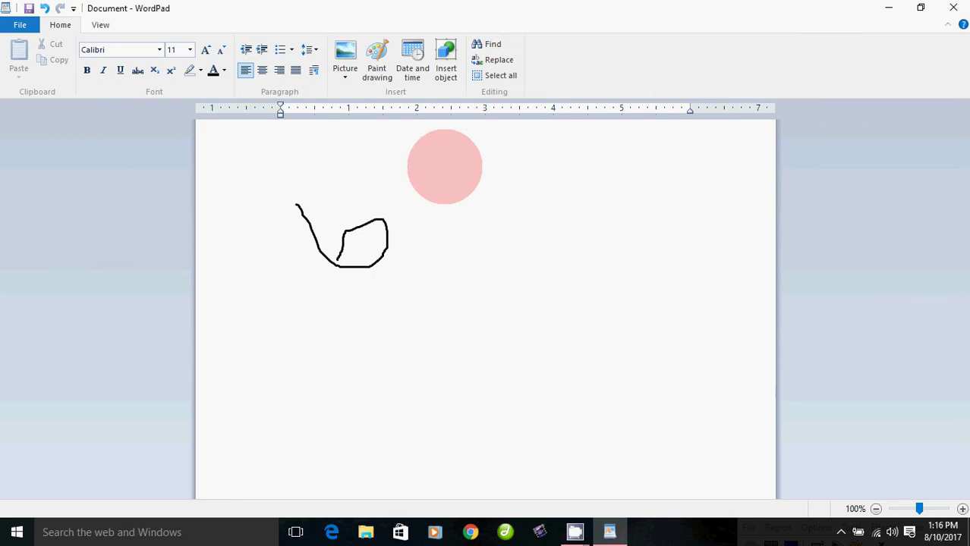
# Delete the embedded brush-stroke drawing from the document
pyautogui.click(384, 232)
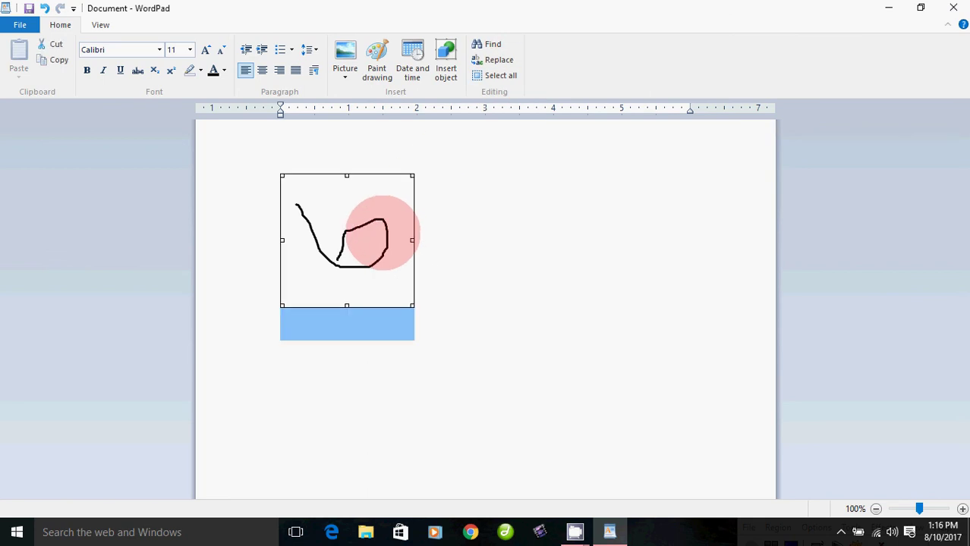
pyautogui.press('Delete')
pyautogui.rightClick(308, 212)
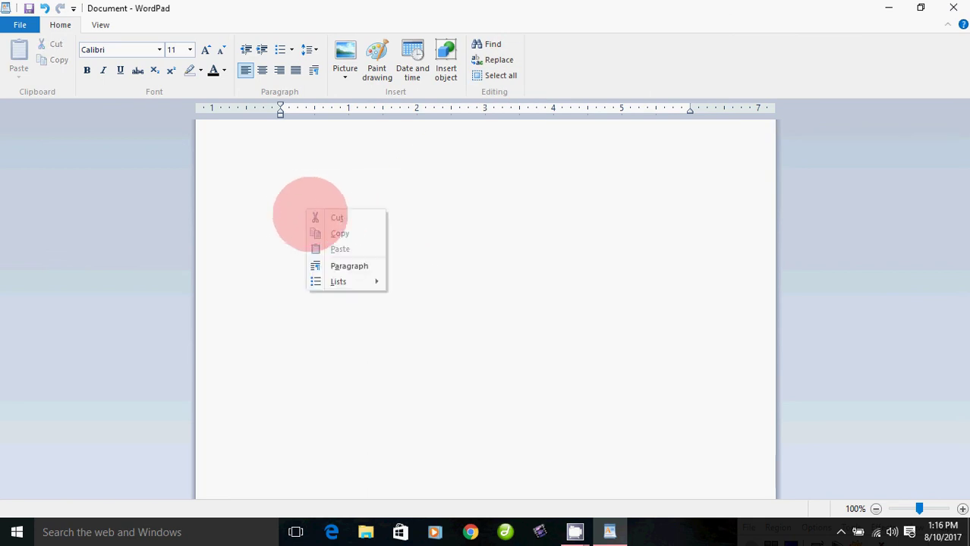
pyautogui.click(462, 202)
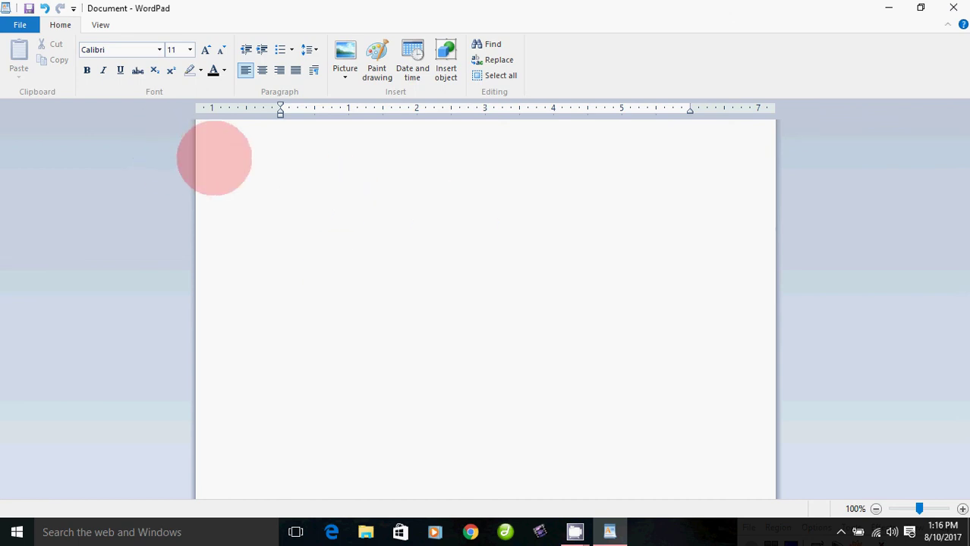
# Write the sentence "Hello friends today i teach you. How to learn wordpad in microsoft windows." in the empty document
pyautogui.write('Hoi')
pyautogui.write('day i tea')
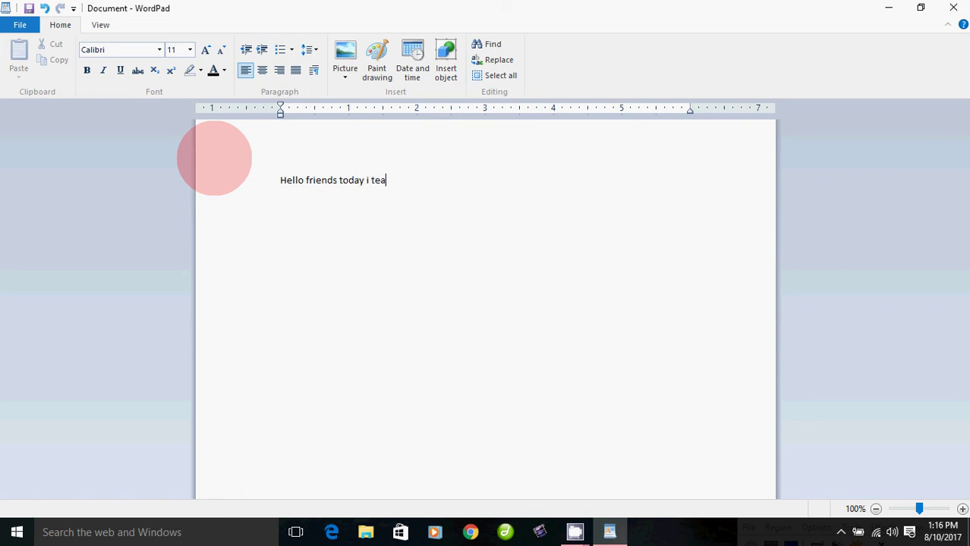
pyautogui.write('ch you. How')
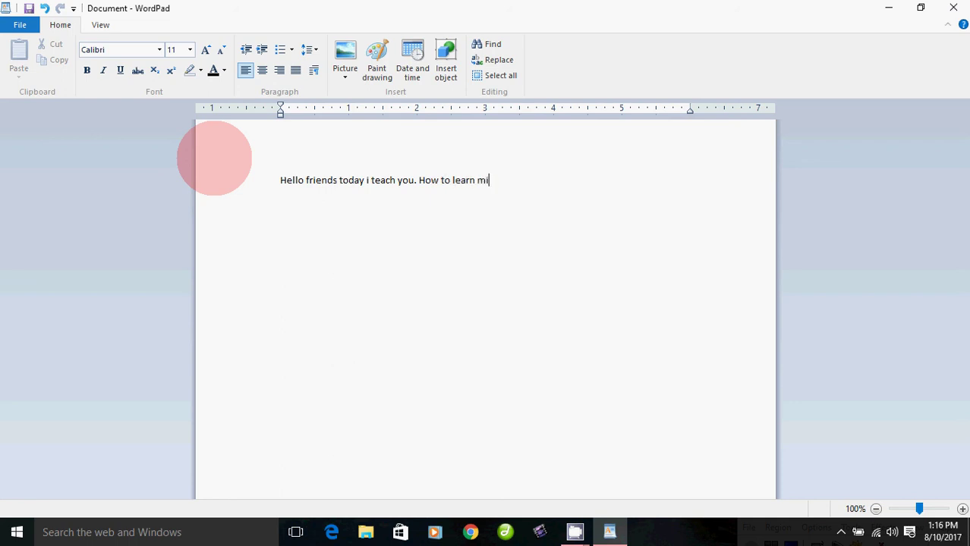
pyautogui.write('to learn wordpad in microsoft win')
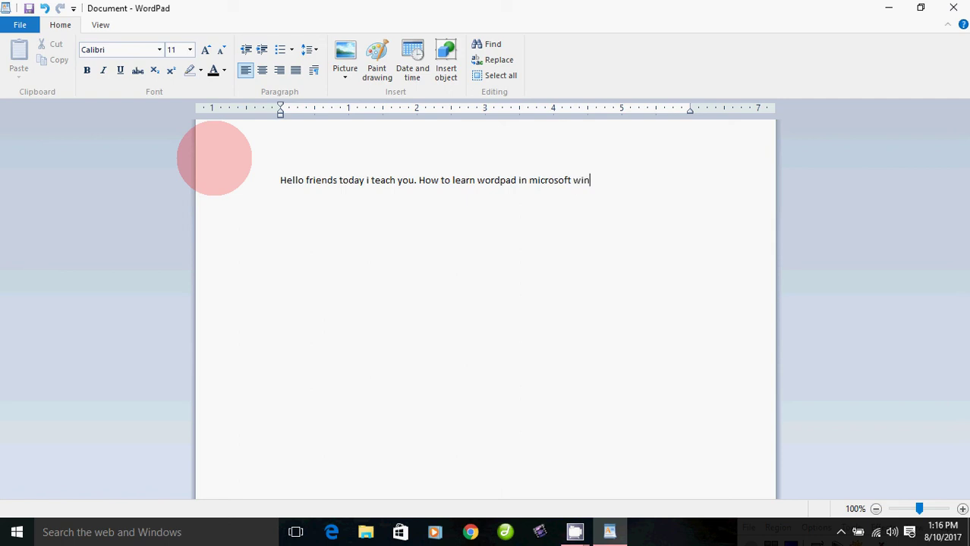
pyautogui.write('ows.')
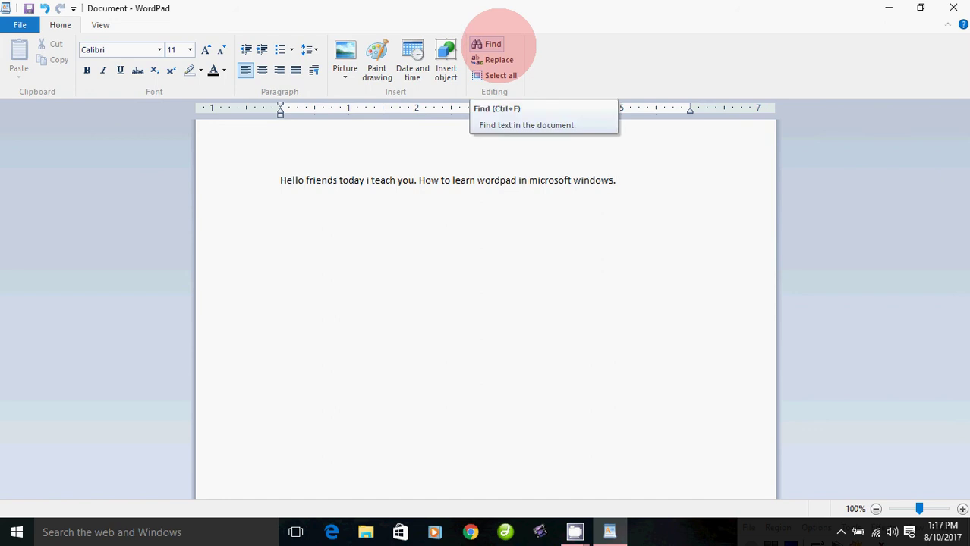
# Find the word "you" in the sentence with the Find command and close the search
pyautogui.click(270, 180)
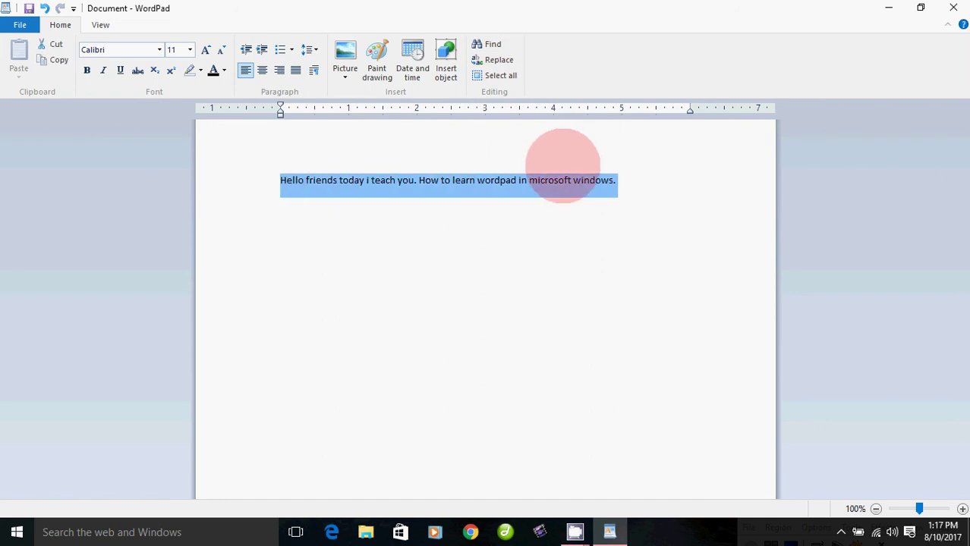
pyautogui.click(599, 205)
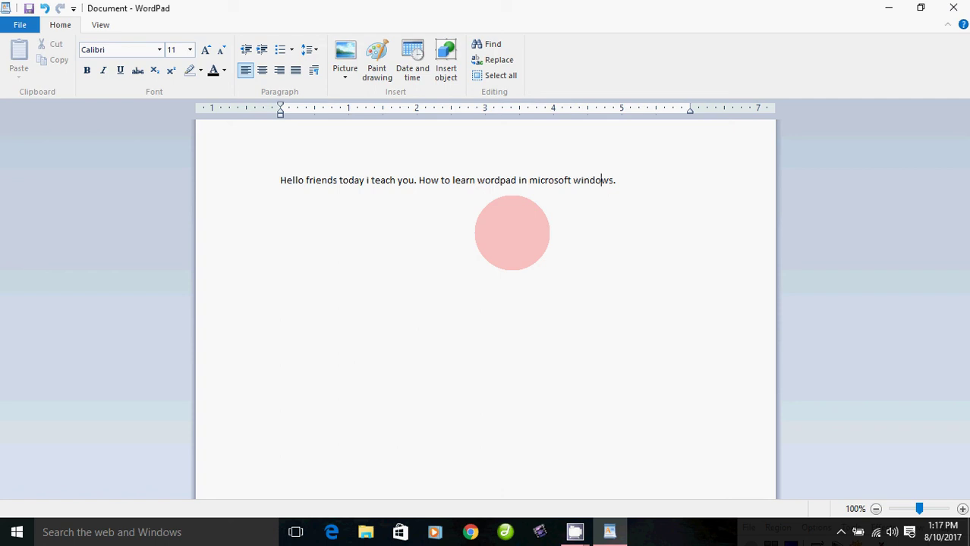
pyautogui.click(490, 44)
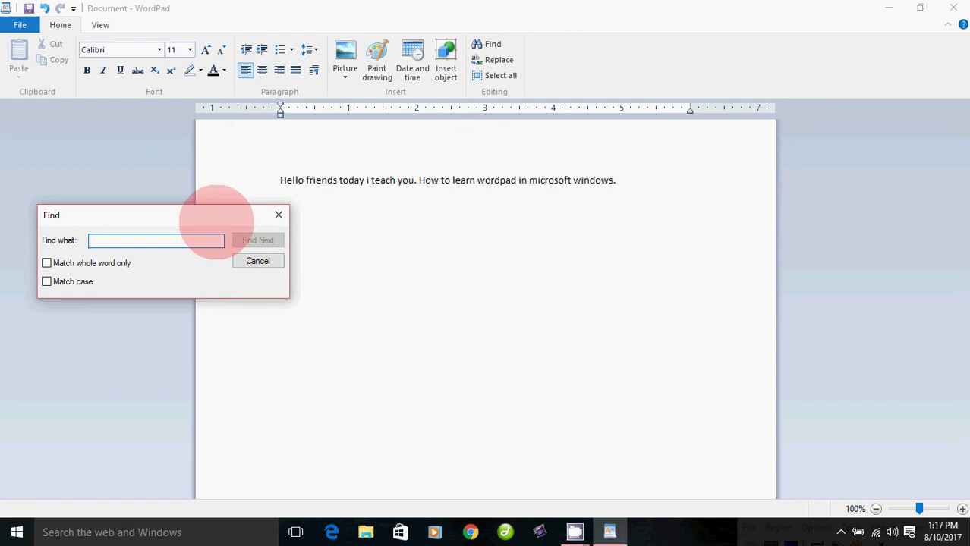
pyautogui.moveTo(217, 210); pyautogui.dragTo(366, 293)
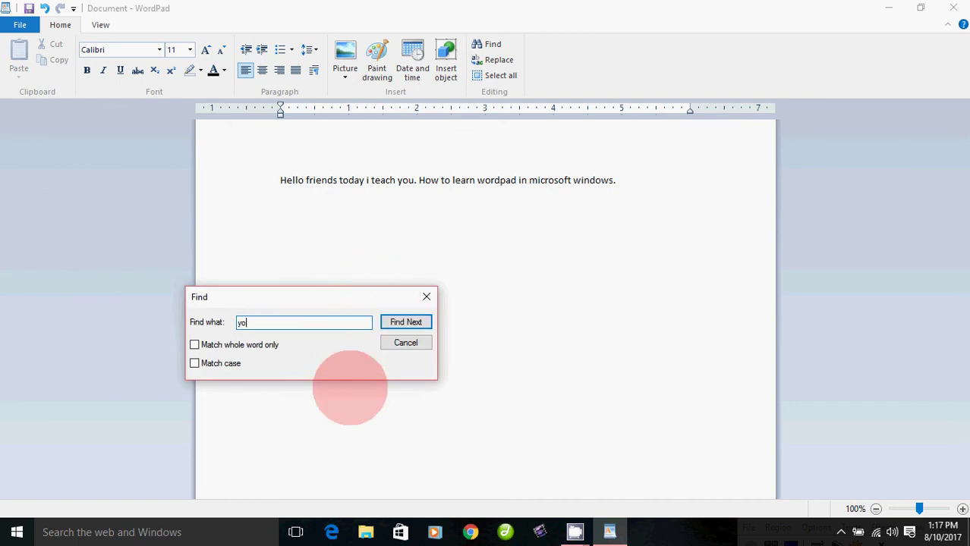
pyautogui.click(406, 321)
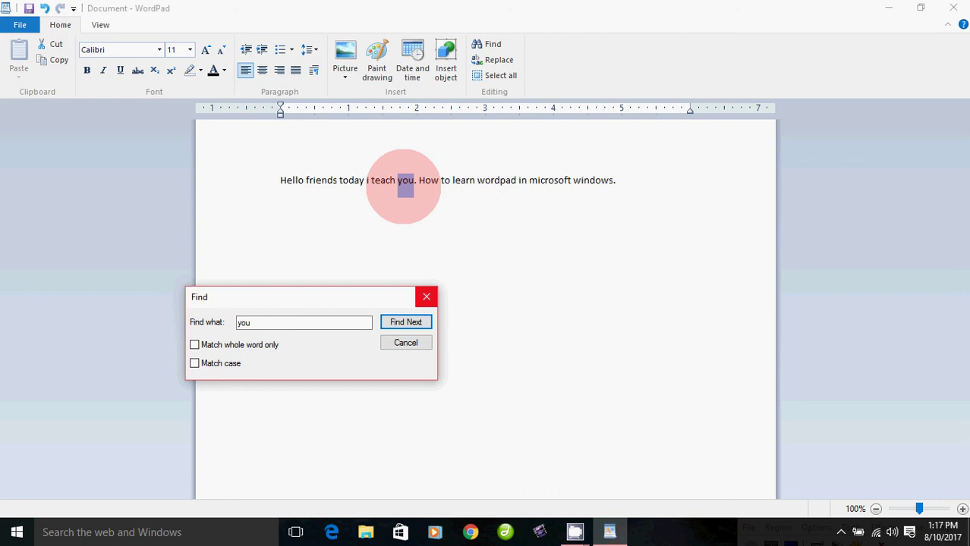
pyautogui.click(405, 343)
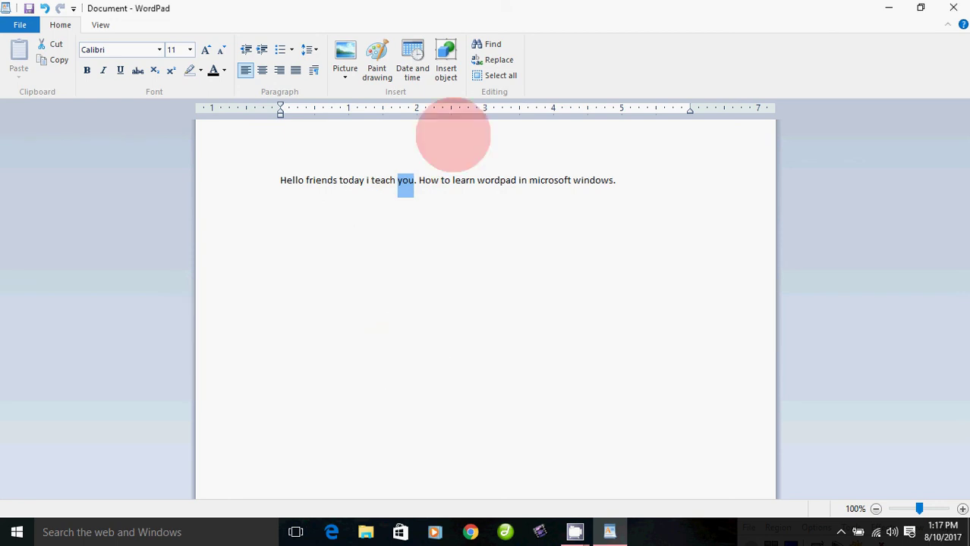
# Replace the word "you" with "yours" in the sentence using the Replace command
pyautogui.click(497, 60)
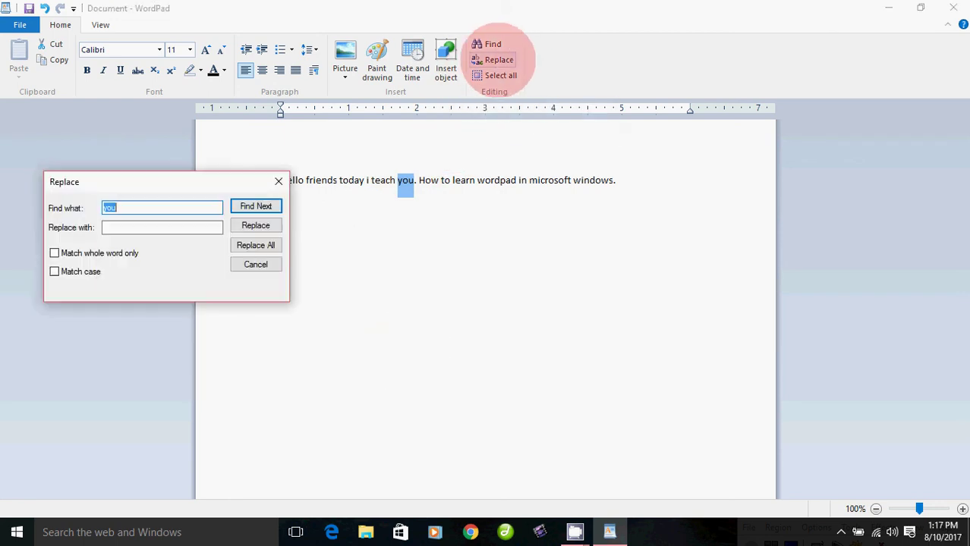
pyautogui.moveTo(155, 182); pyautogui.dragTo(287, 285)
pyautogui.click(258, 331)
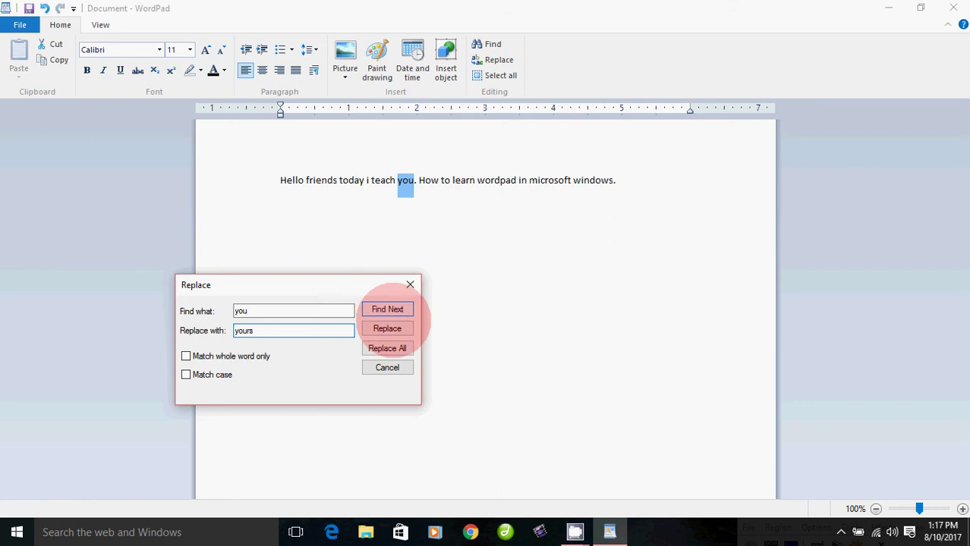
pyautogui.click(387, 328)
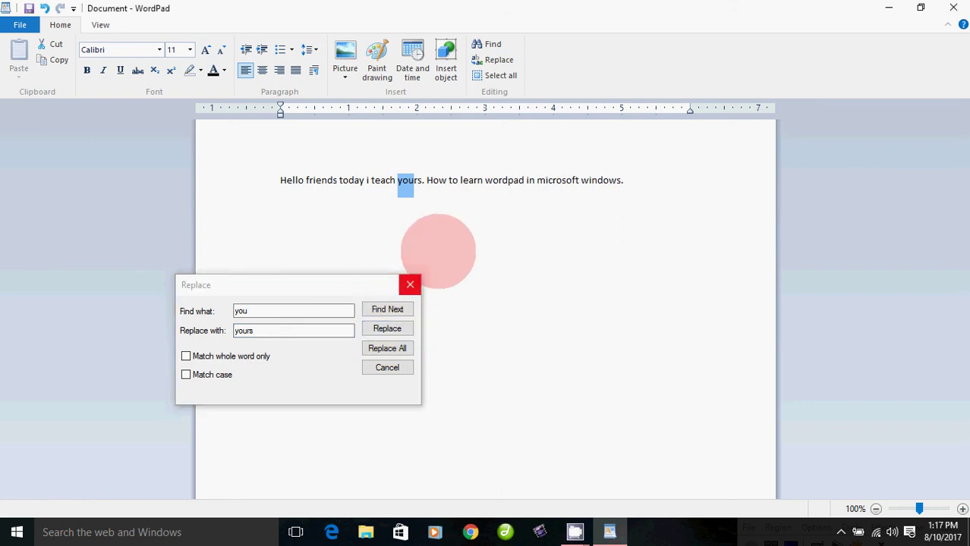
pyautogui.click(410, 285)
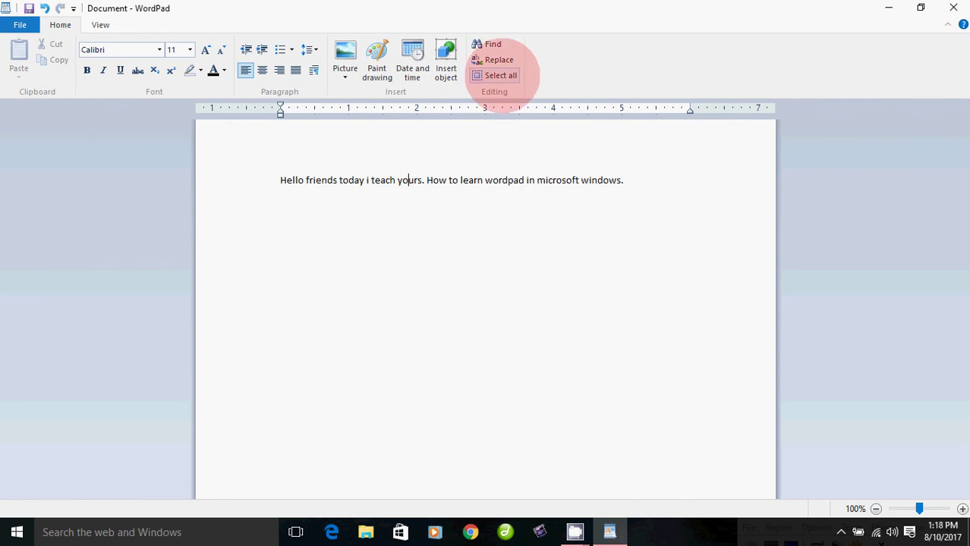
# Select all text in the document and set its font to Blackoak Std
pyautogui.click(258, 180)
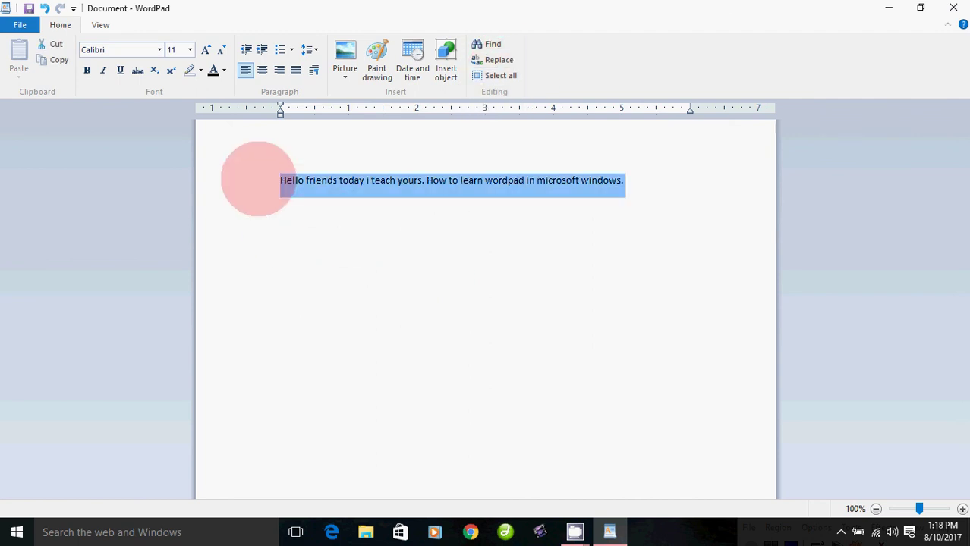
pyautogui.click(337, 243)
pyautogui.click(501, 75)
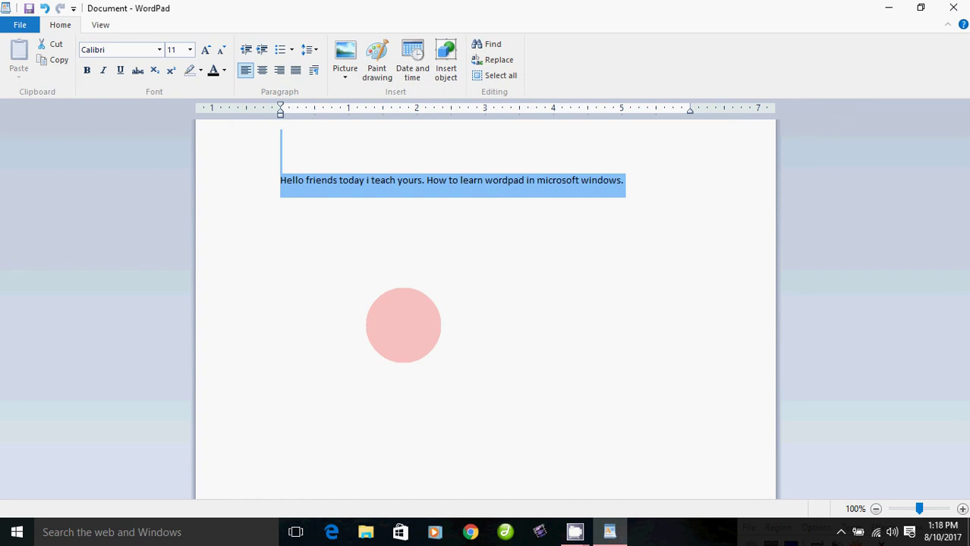
pyautogui.click(159, 49)
pyautogui.click(136, 194)
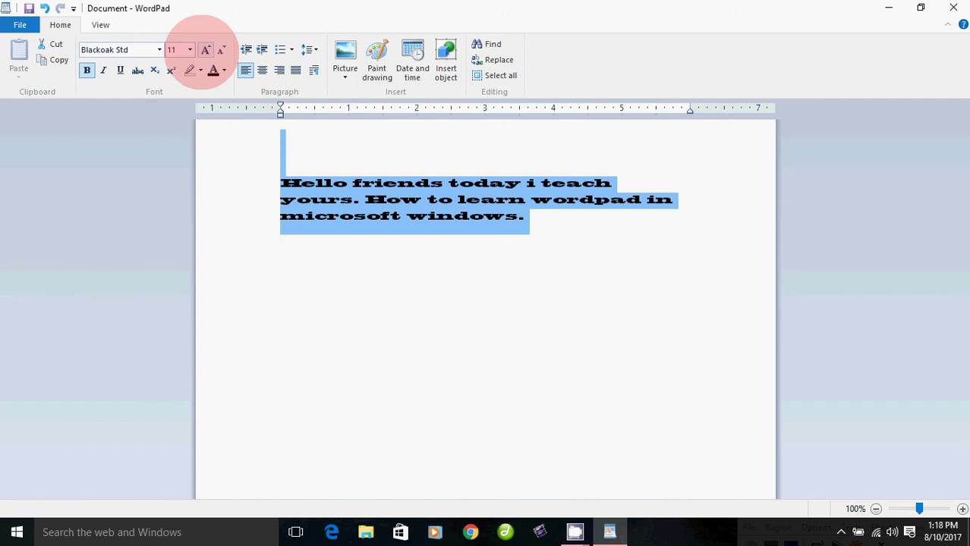
# Set the selected text to font size 36 and colour it red
pyautogui.click(190, 49)
pyautogui.click(185, 220)
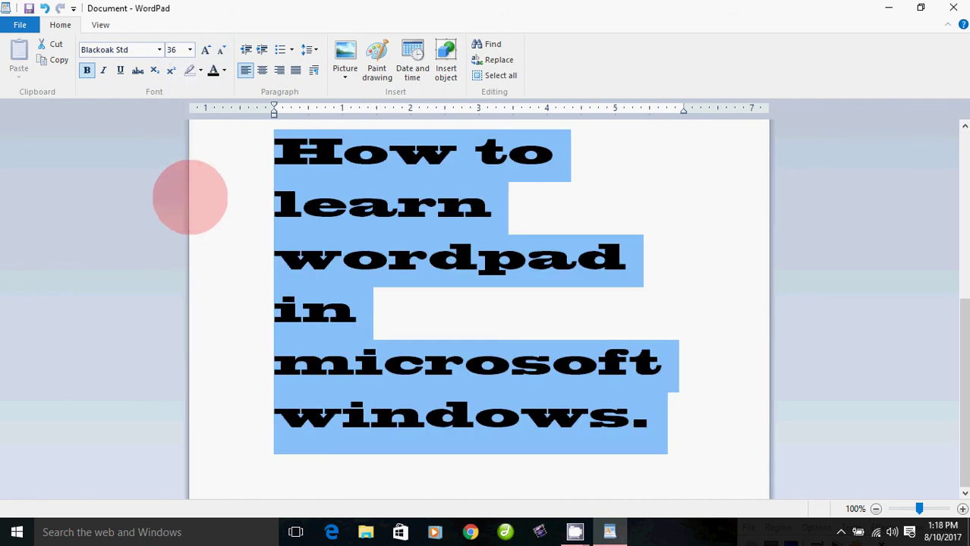
pyautogui.click(224, 70)
pyautogui.click(226, 106)
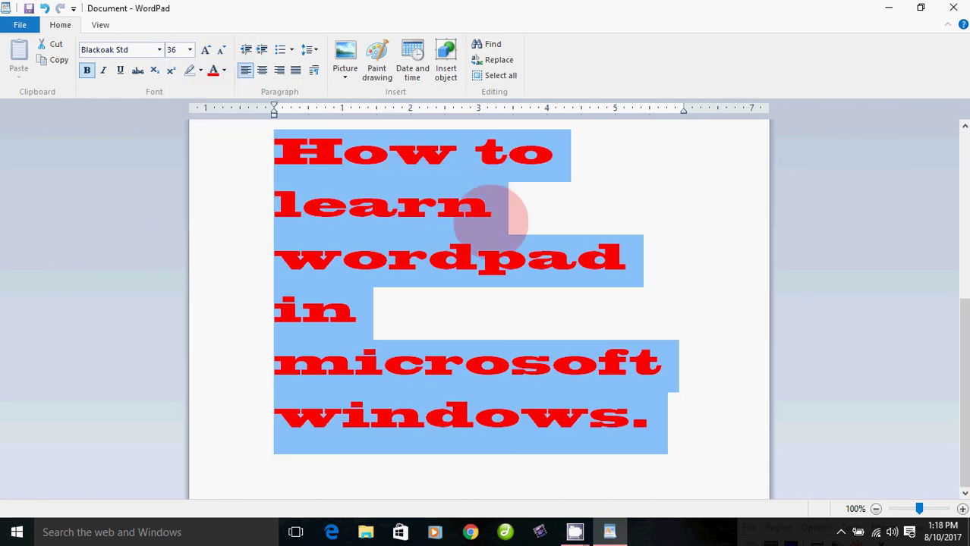
# Delete all of the selected text and undo the deletion
pyautogui.press('Delete')
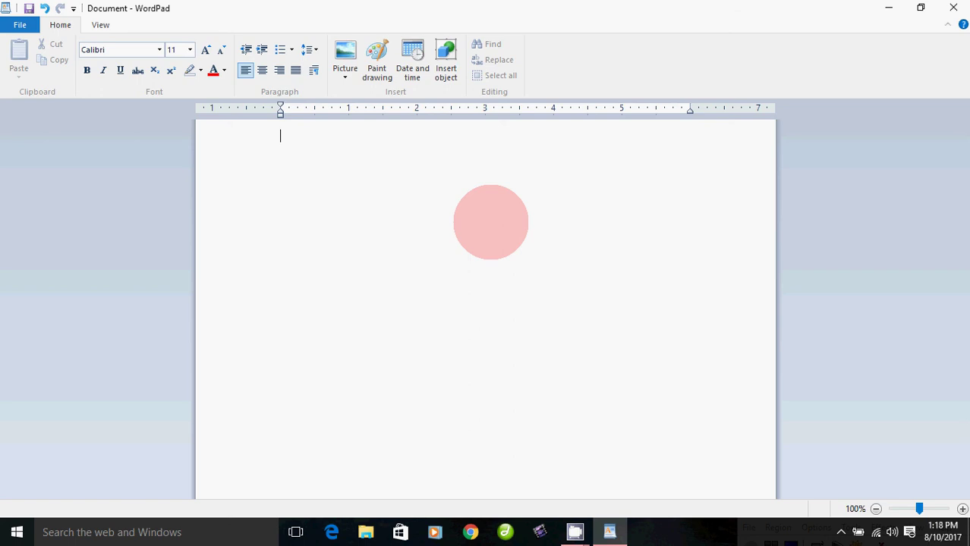
pyautogui.hotkey('ctrl', 'z')
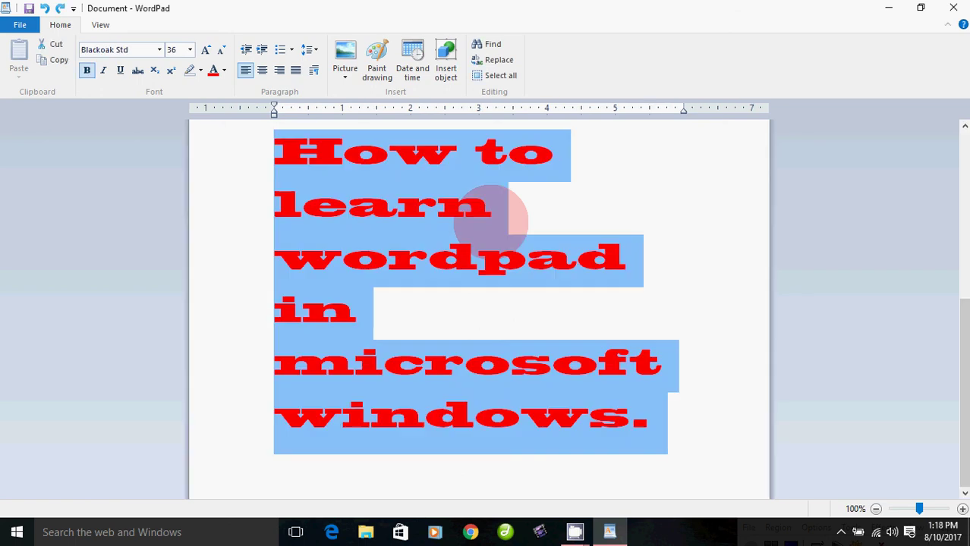
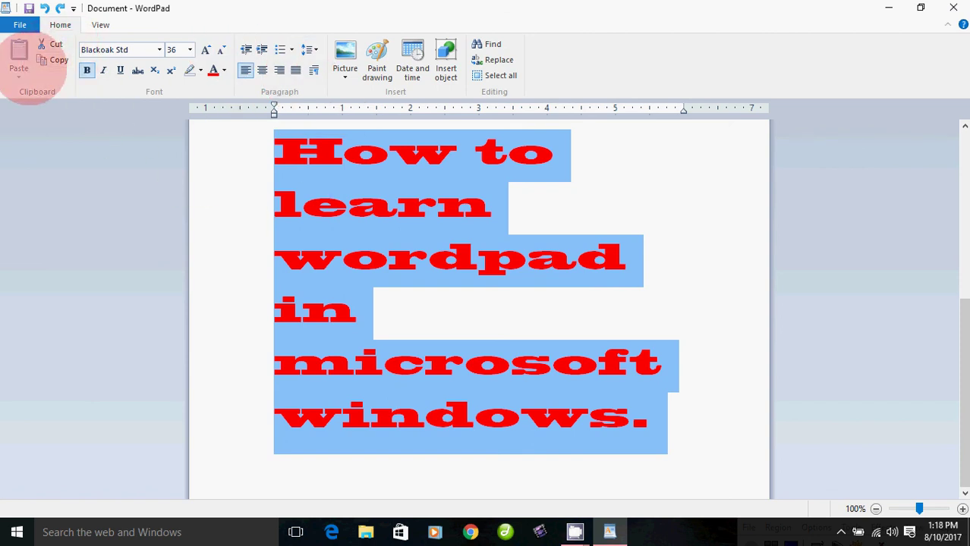
# Clear the current selection and select only the line containing "learn"
pyautogui.moveTo(265, 185); pyautogui.dragTo(540, 435)
pyautogui.click(735, 309)
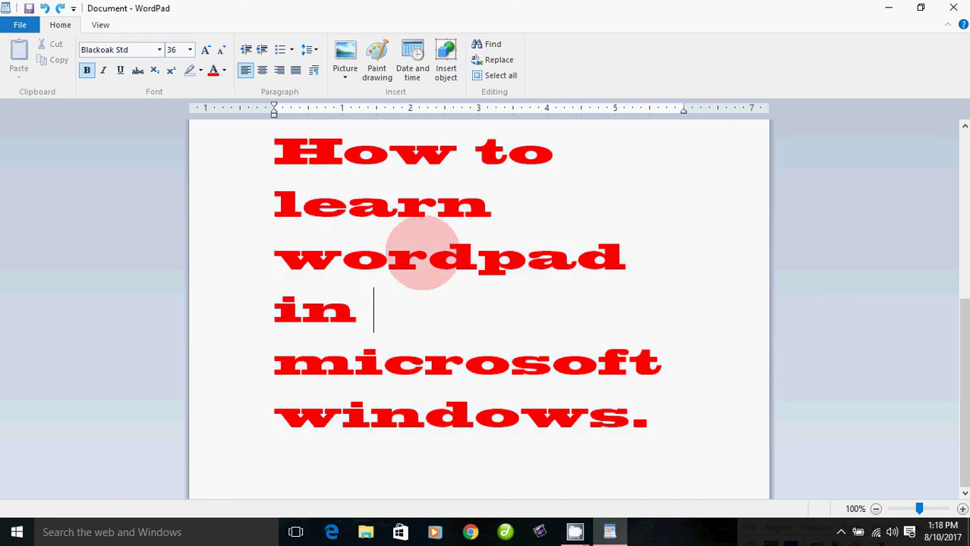
pyautogui.doubleClick(271, 201)
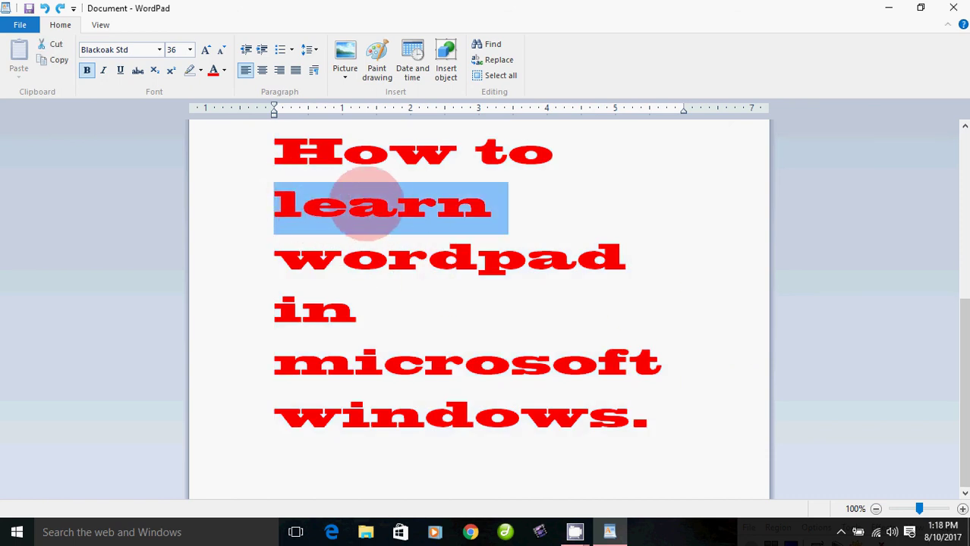
pyautogui.scroll(1, 349, 464)
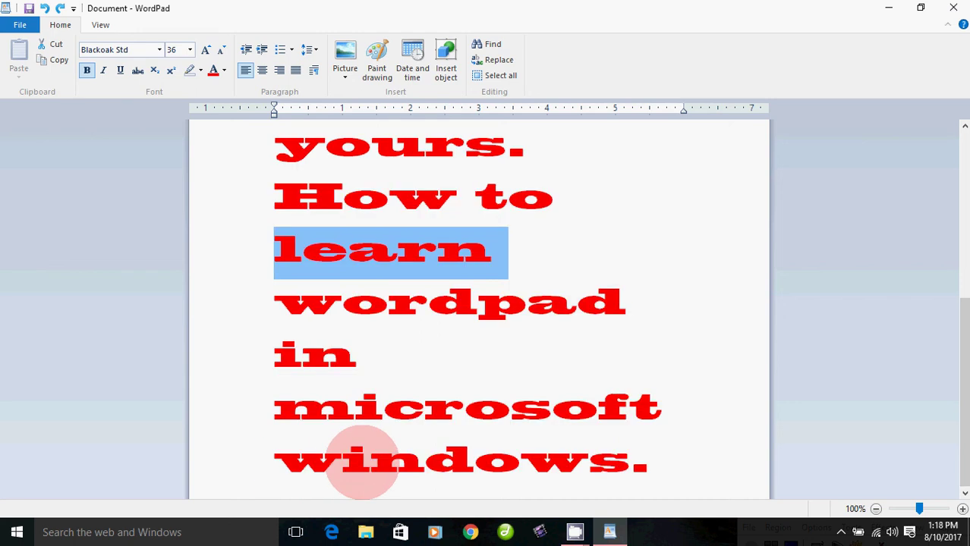
# Select the whole text again, shrink its font size to 22 and deselect it
pyautogui.scroll(3, 342, 368)
pyautogui.moveTo(284, 276); pyautogui.dragTo(439, 505)
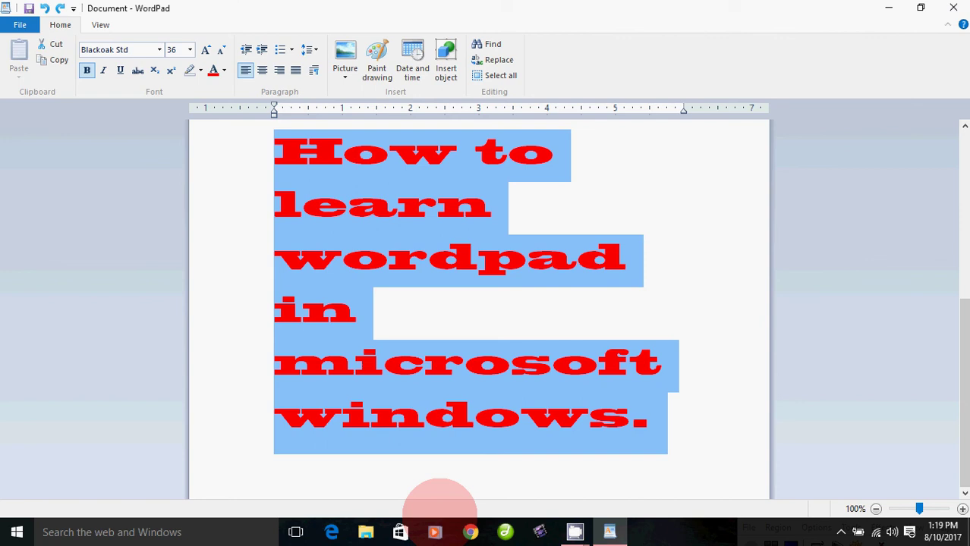
pyautogui.hotkey('ctrl', 'shift', ',')
pyautogui.hotkey('ctrl', 'shift', ',')
pyautogui.hotkey('ctrl', 'shift', ',')
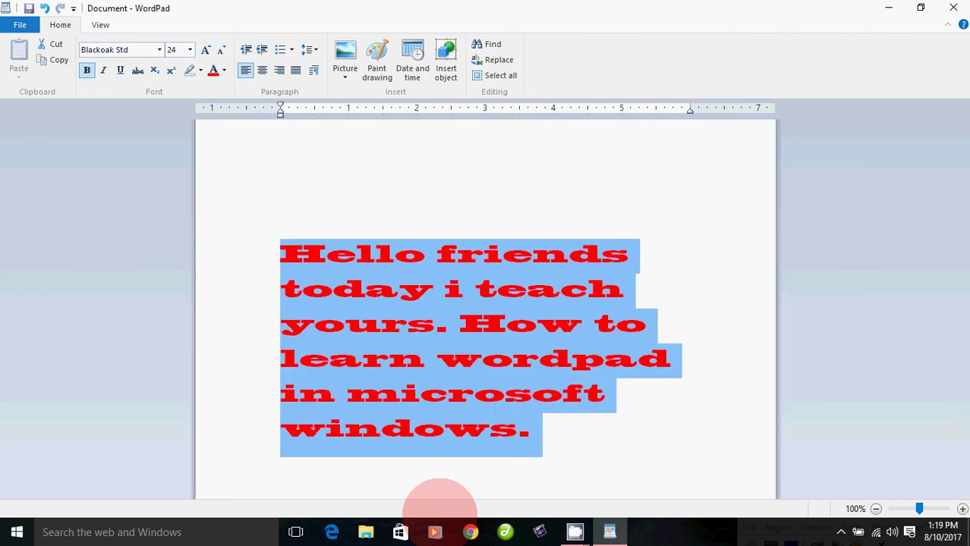
pyautogui.hotkey('ctrl', 'shift', ',')
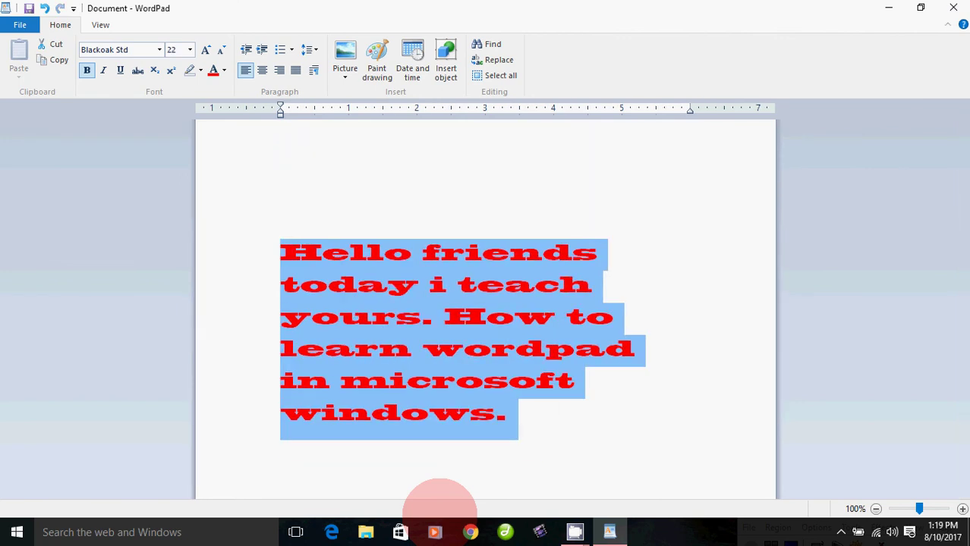
pyautogui.click(518, 419)
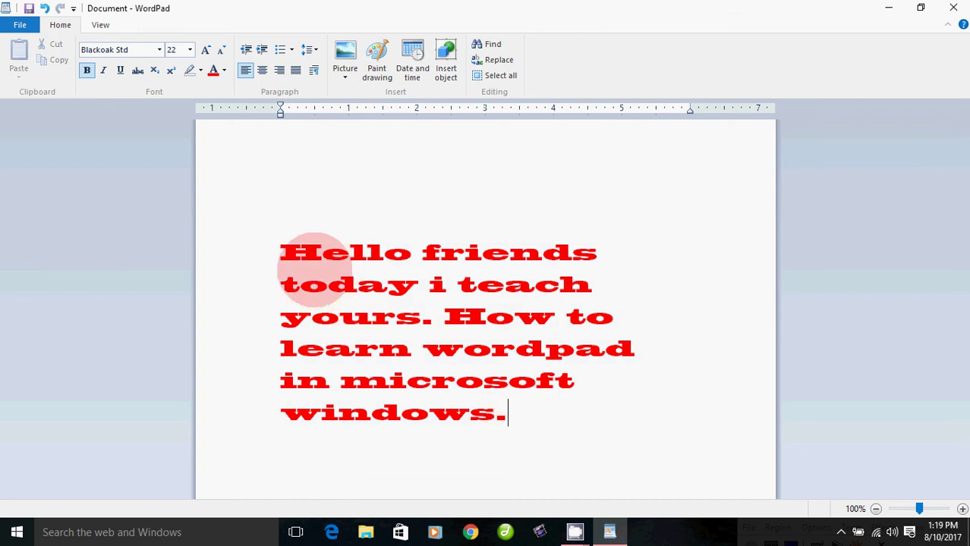
# Copy the first line "Hello friends" and paste it on the line below "windows."
pyautogui.click(278, 258)
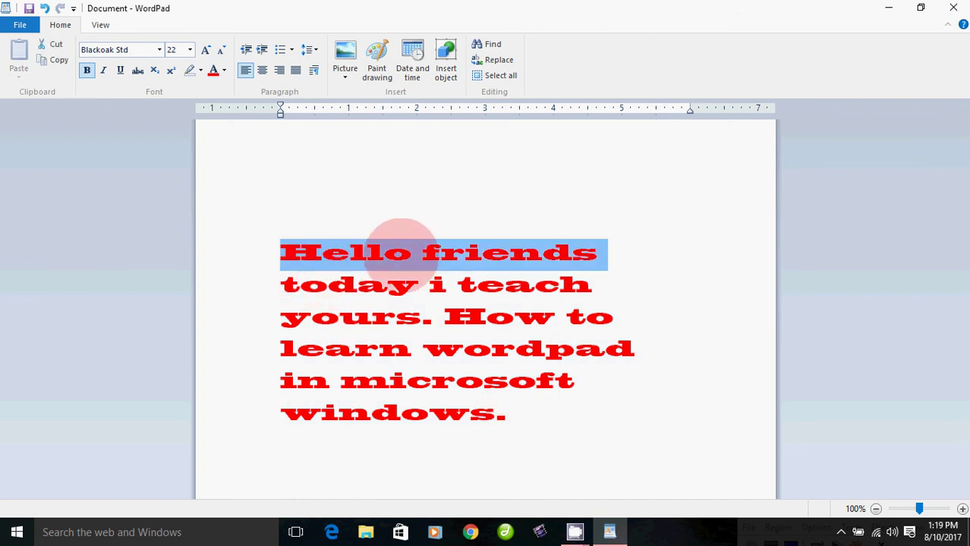
pyautogui.click(391, 251)
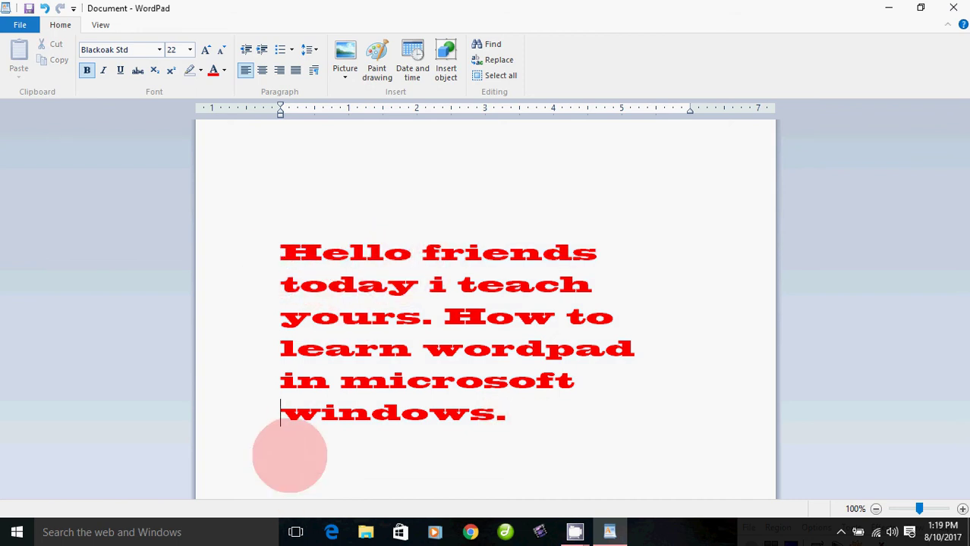
pyautogui.click(261, 253)
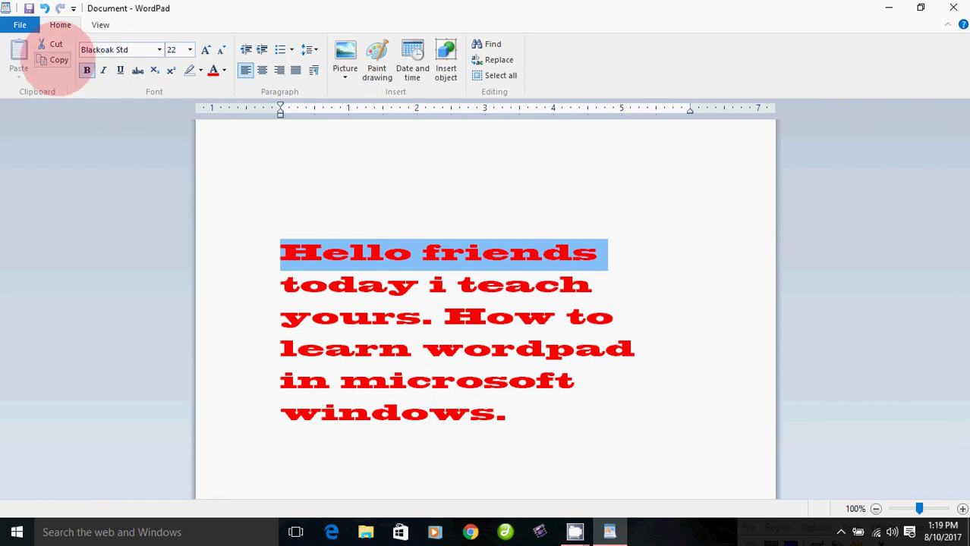
pyautogui.click(59, 60)
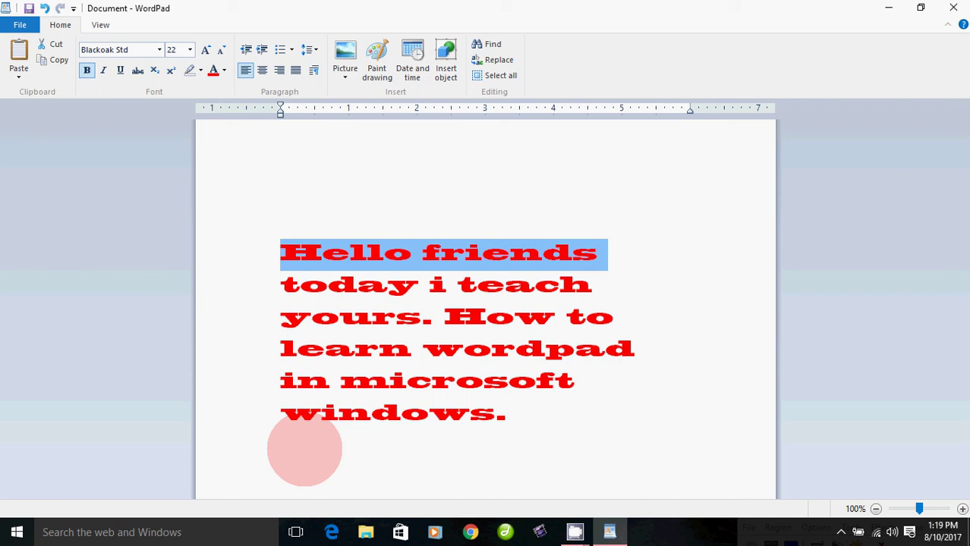
pyautogui.click(290, 453)
pyautogui.click(529, 422)
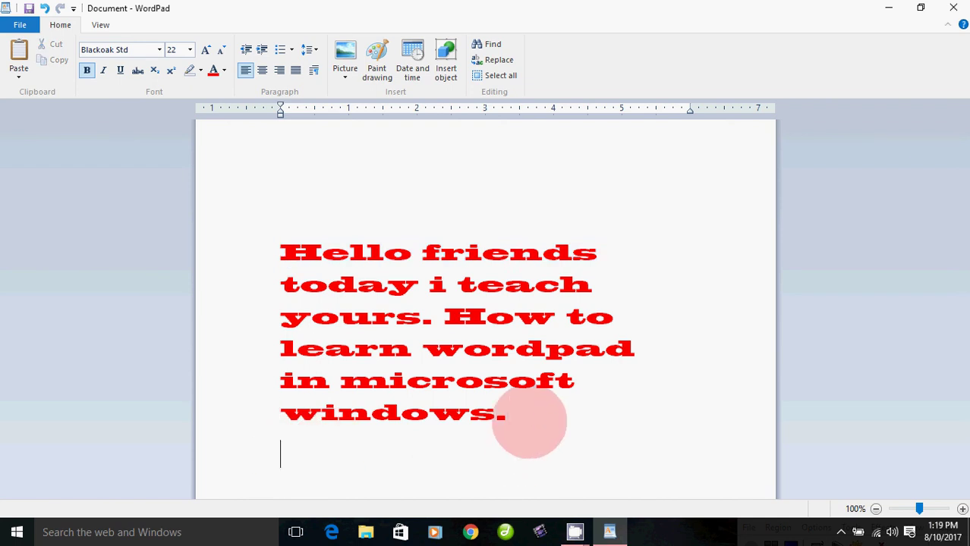
pyautogui.press('Return')
pyautogui.click(18, 56)
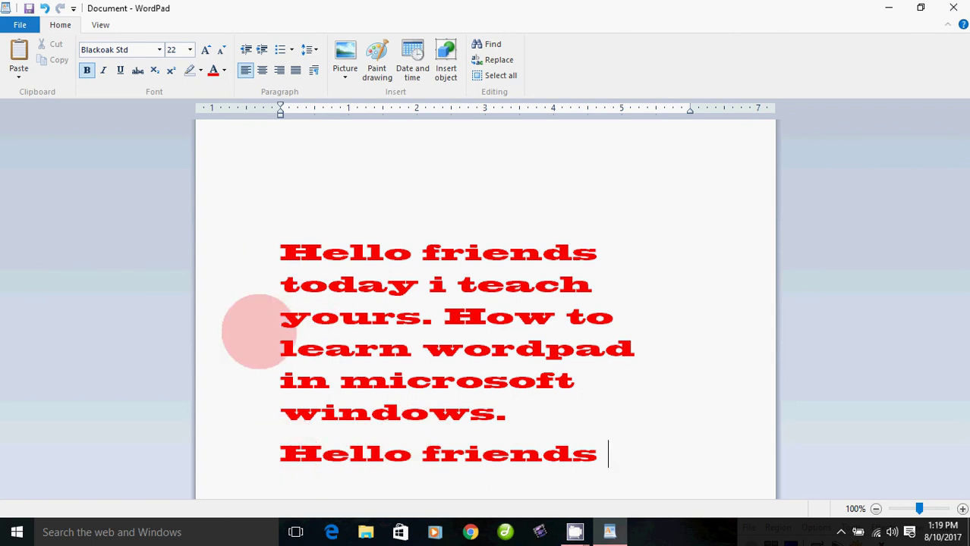
# Delete the pasted "Hello friends" line at the end of the text
pyautogui.click(260, 465)
pyautogui.press('BackSpace')
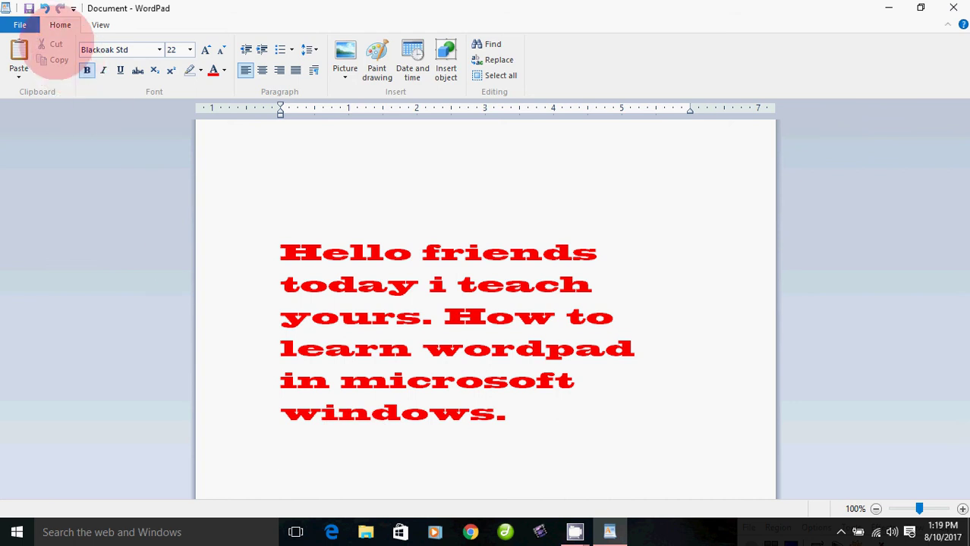
# Cut the first line "Hello friends" and paste it on the empty line below "windows."
pyautogui.click(249, 256)
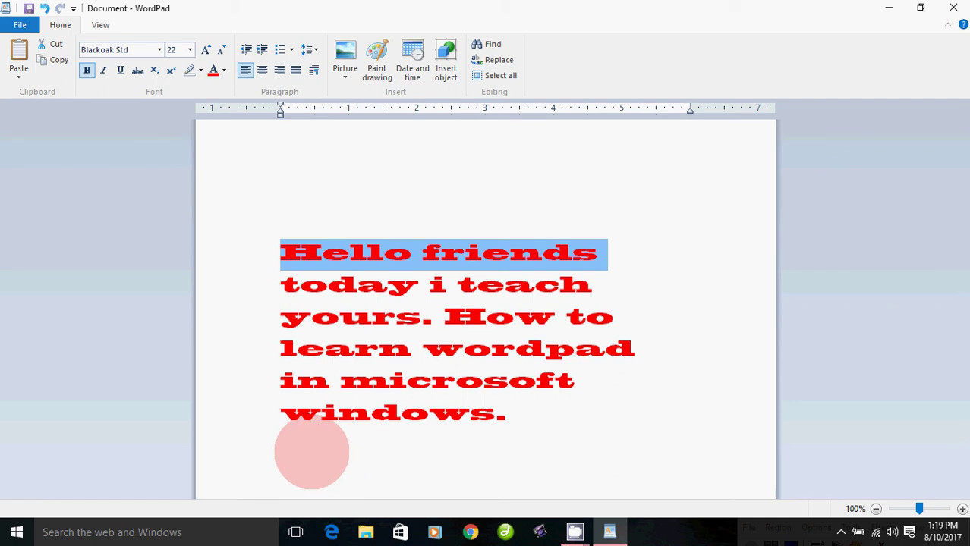
pyautogui.click(52, 44)
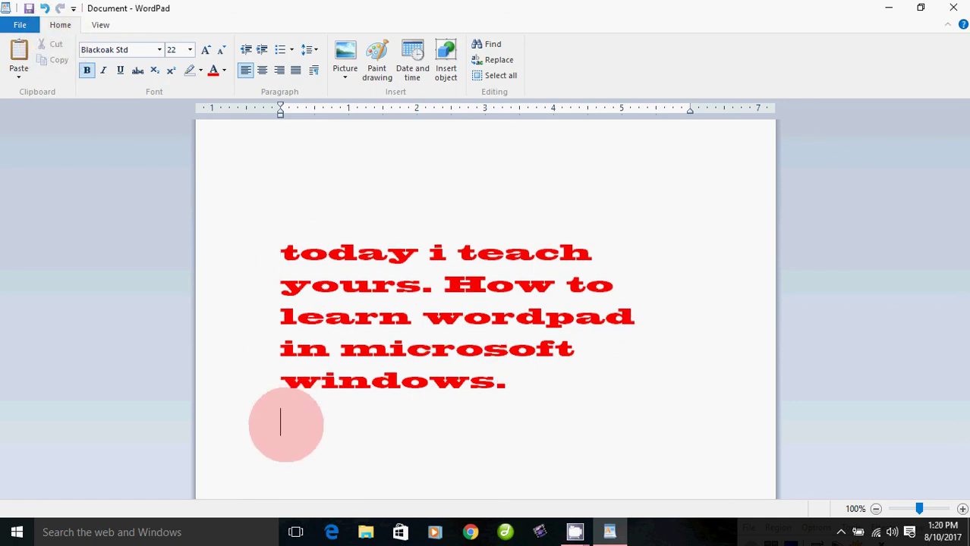
pyautogui.click(23, 61)
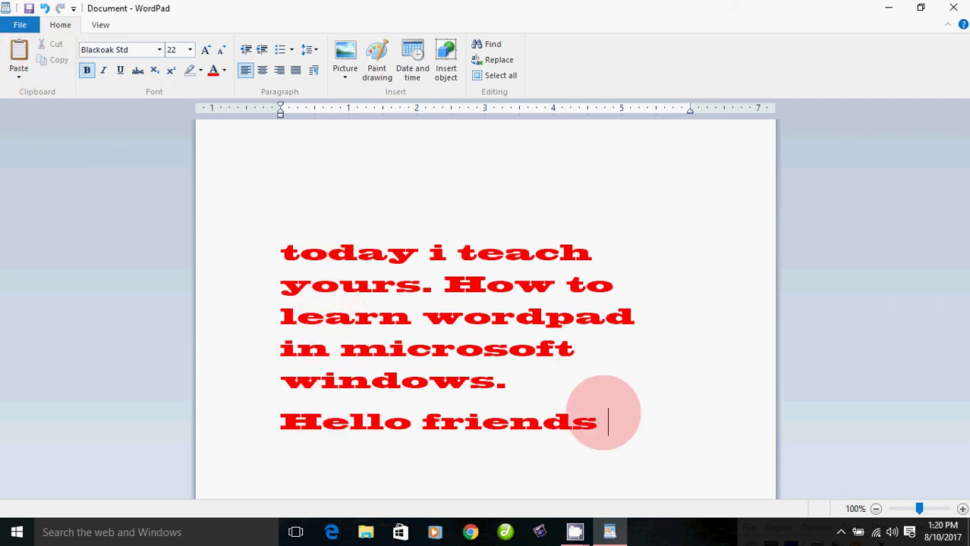
# Add a line reading "copy ctrl c" below "Hello friends" and start a new line
pyautogui.write('copy')
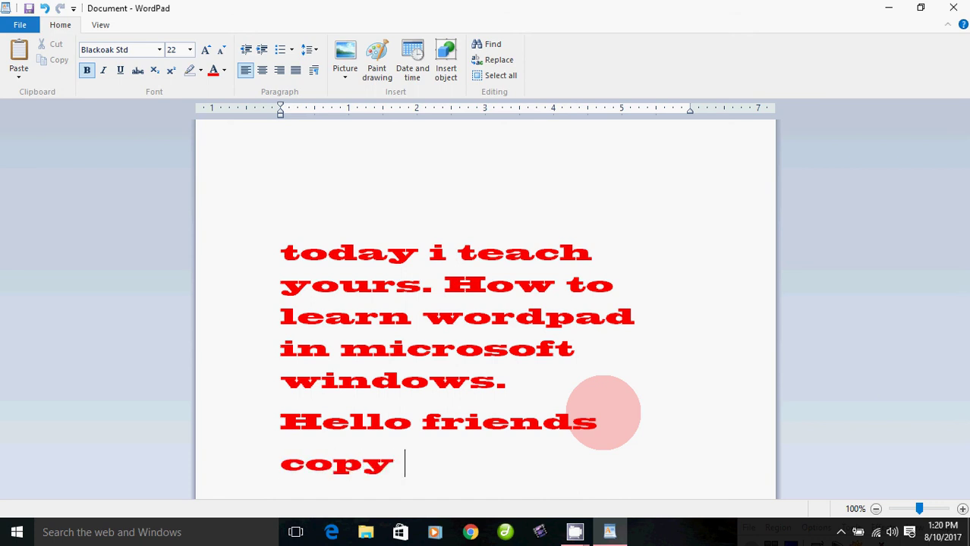
pyautogui.write(' c')
pyautogui.write('tri')
pyautogui.write('l c')
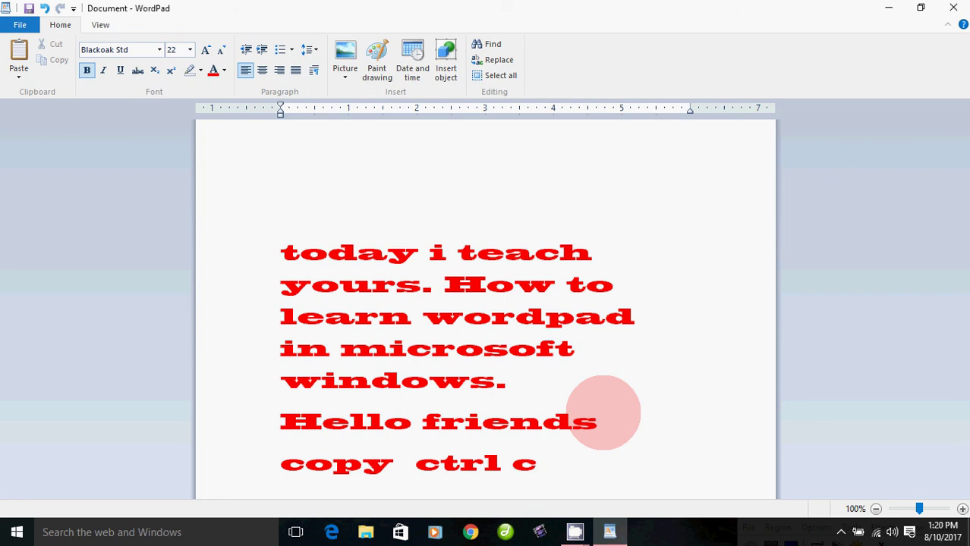
pyautogui.press('Return')
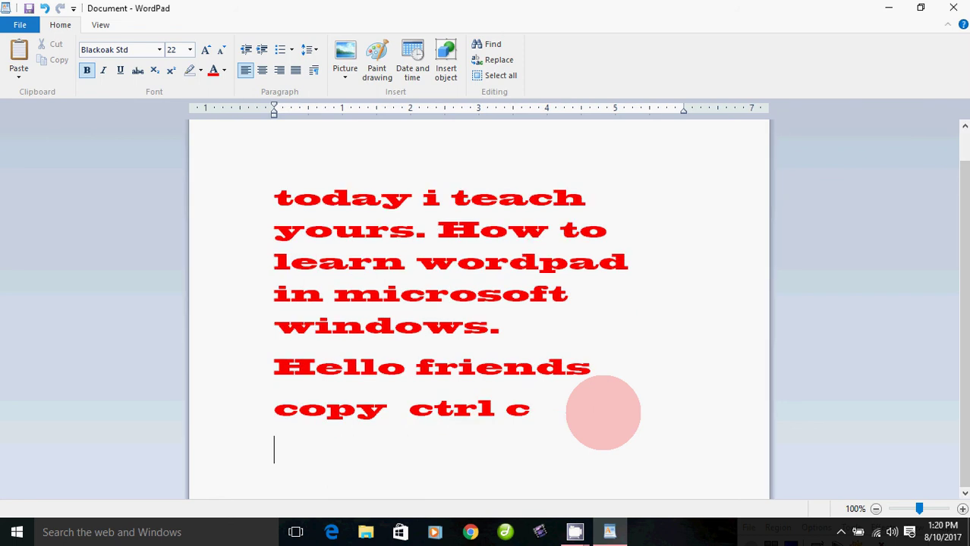
# Write "Paste Ctrl v" on the line below the copy shortcut
pyautogui.write('Past')
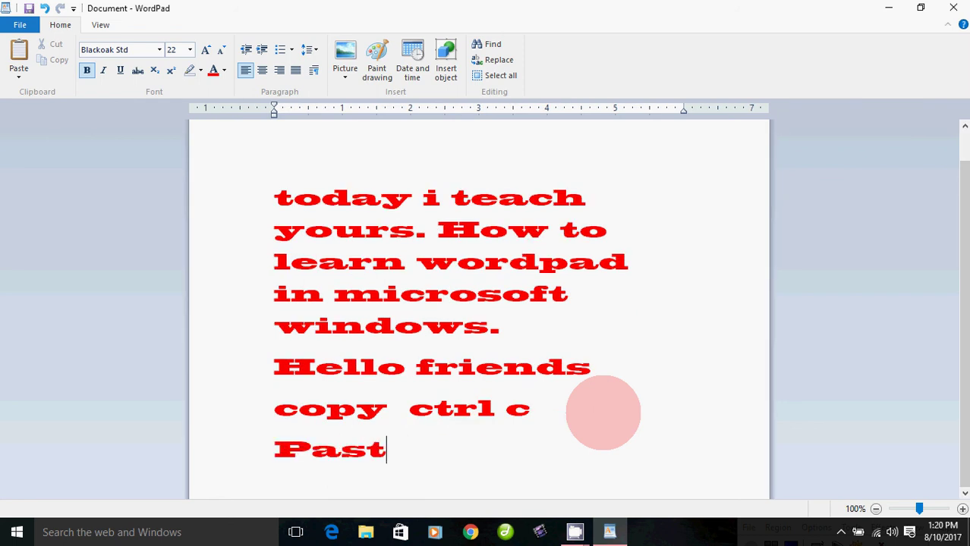
pyautogui.write('e Ctrl')
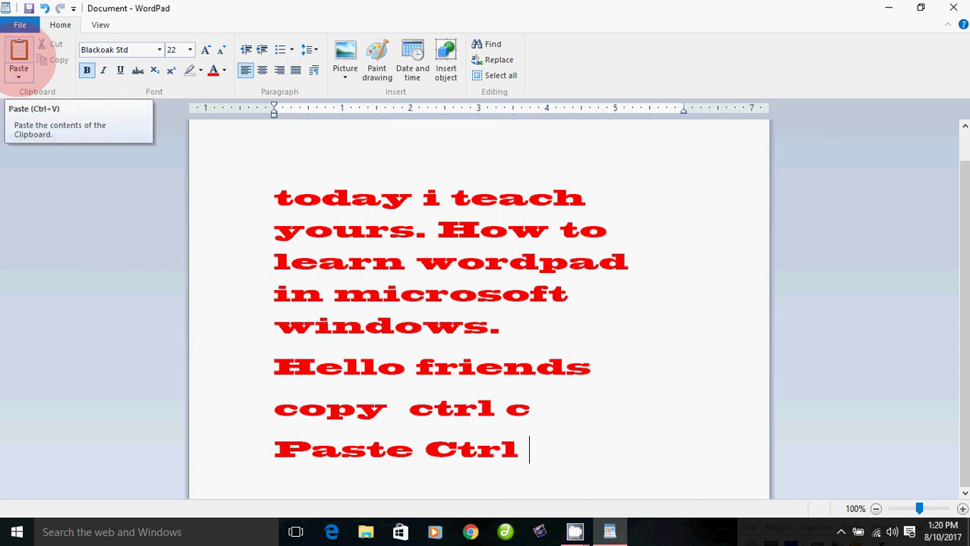
pyautogui.write('v')
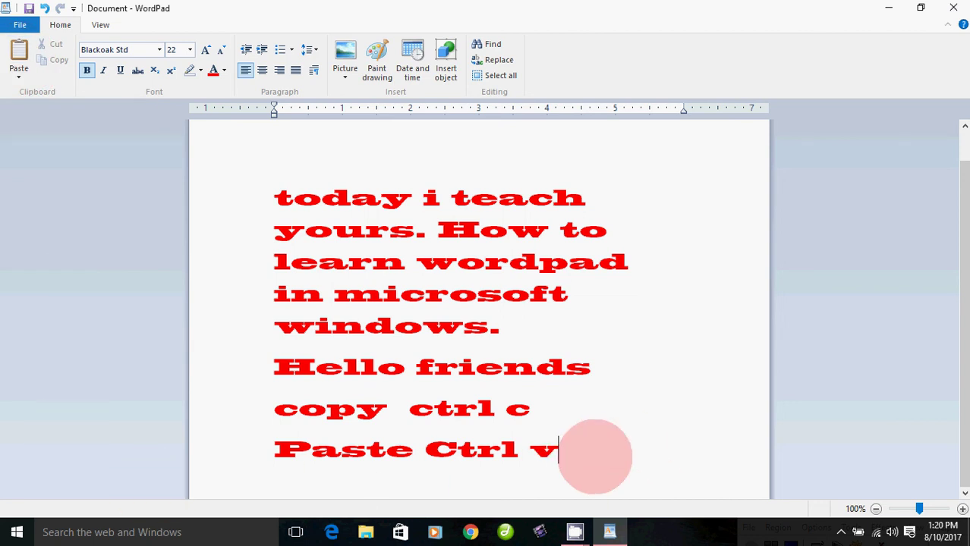
pyautogui.write('copy  ctrl c')
pyautogui.hotkey('ctrl', 'z')
# Add a line reading "Cut Ctrl x" below the paste shortcut
pyautogui.write('c')
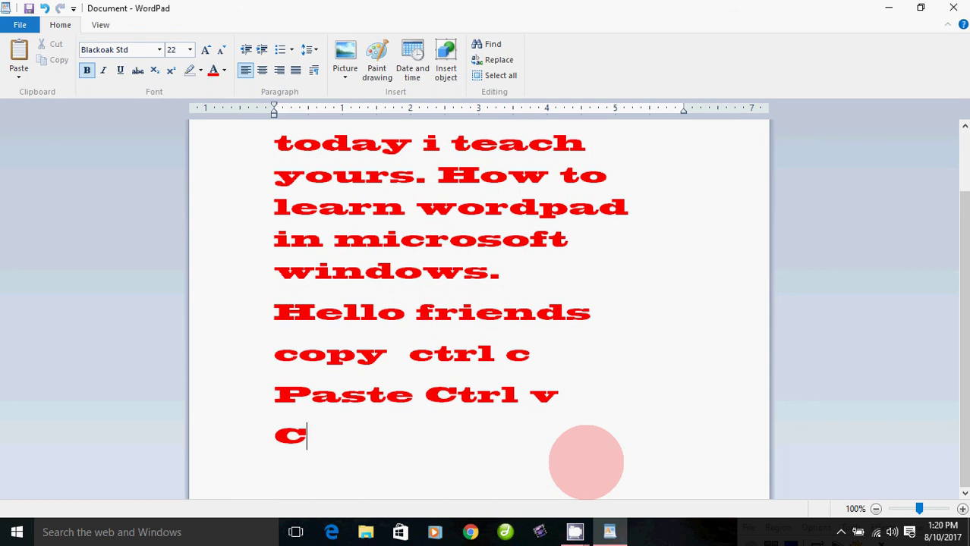
pyautogui.write('ut')
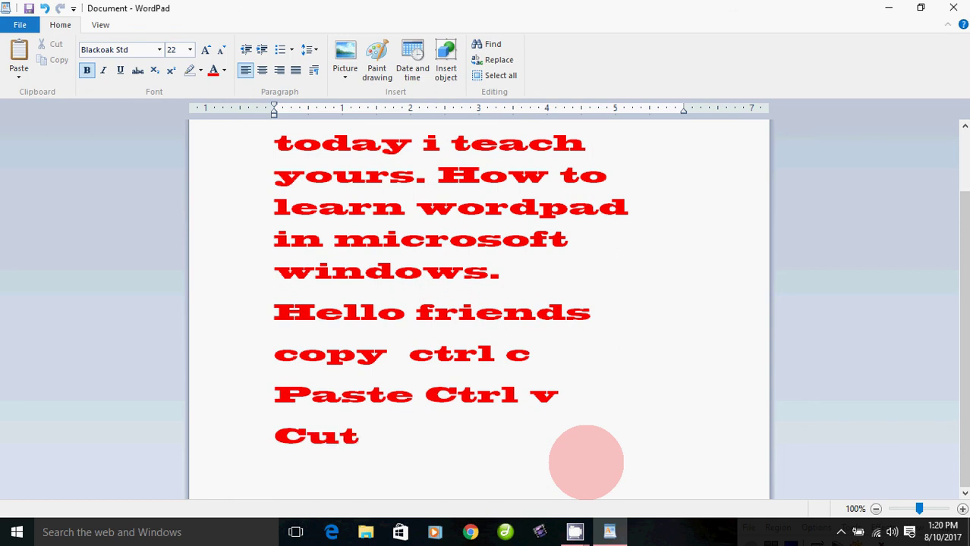
pyautogui.write(' Ctrl ')
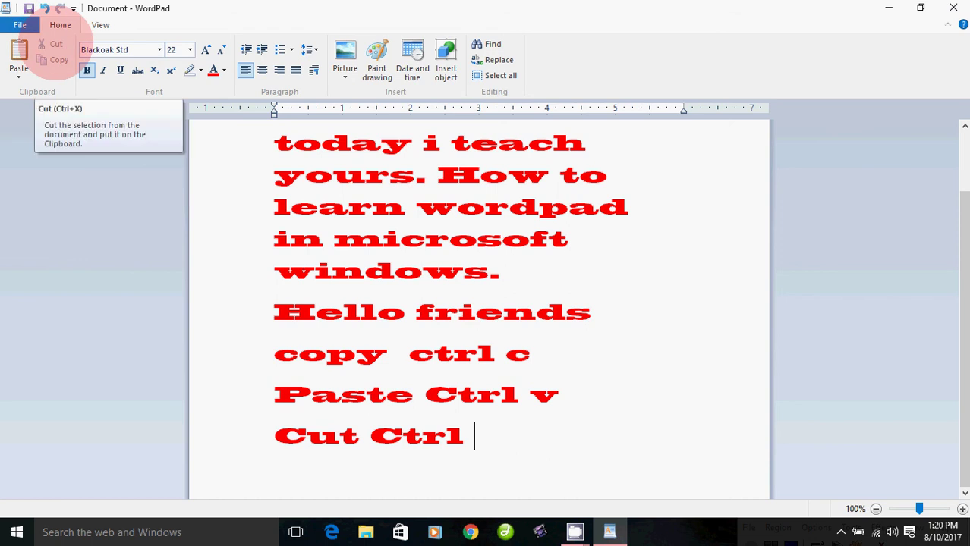
pyautogui.write('x')
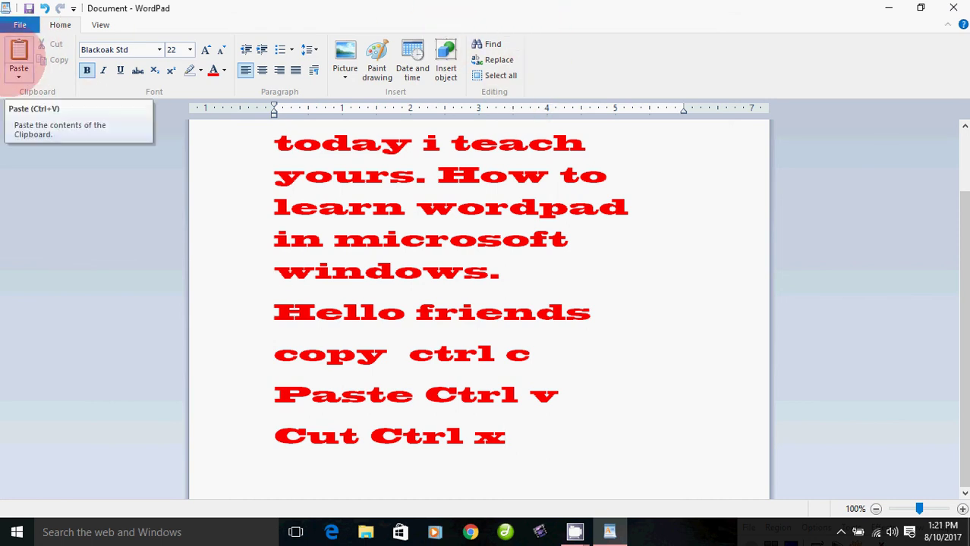
# Save the document in the Documents folder under the file name docu1 as Rich Text Format
pyautogui.scroll(3, 368, 311)
pyautogui.scroll(-2, 372, 305)
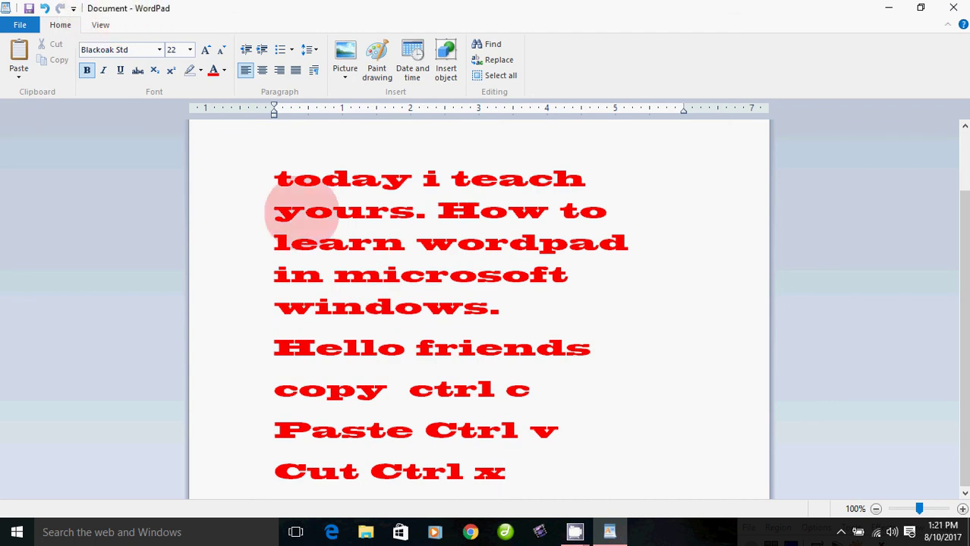
pyautogui.click(21, 25)
pyautogui.click(31, 117)
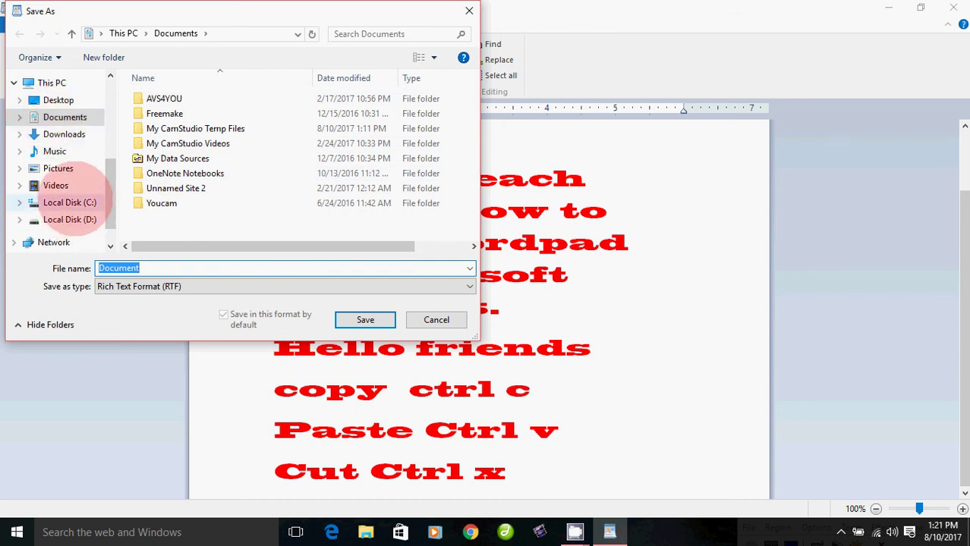
pyautogui.click(69, 203)
pyautogui.click(68, 219)
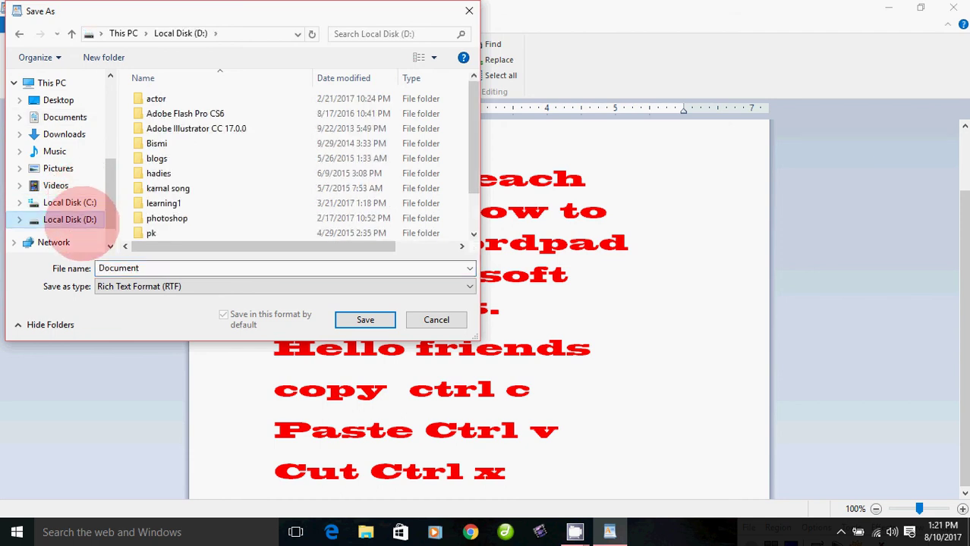
pyautogui.click(65, 117)
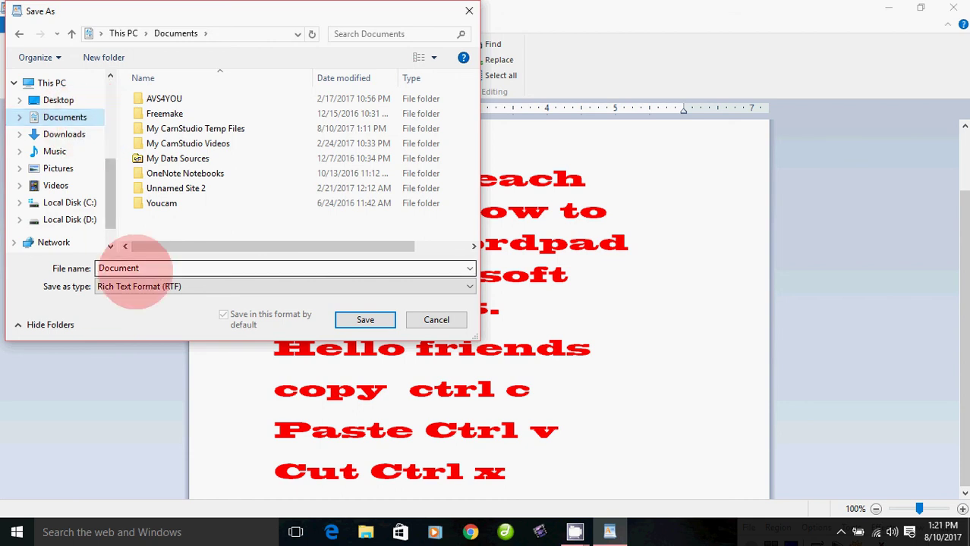
pyautogui.moveTo(138, 270); pyautogui.dragTo(89, 273)
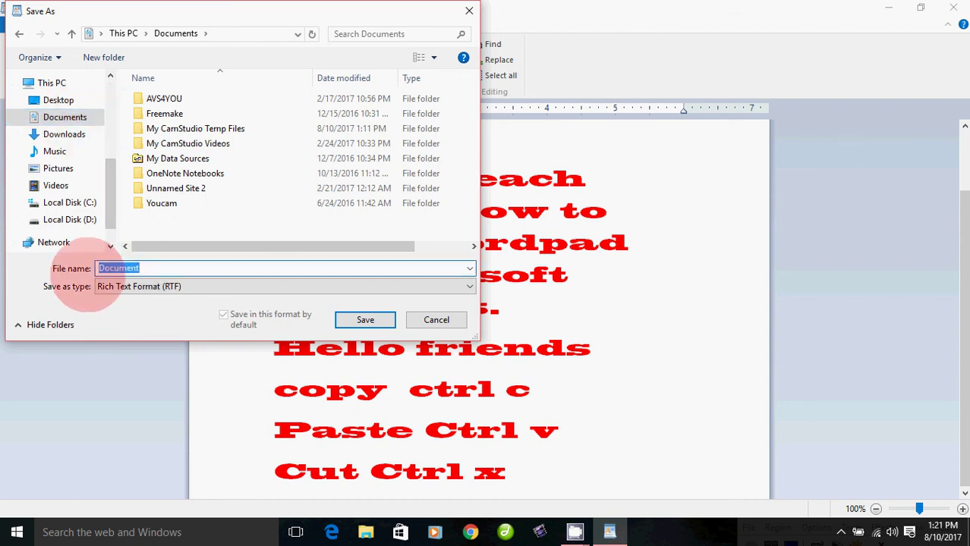
pyautogui.write('docu1')
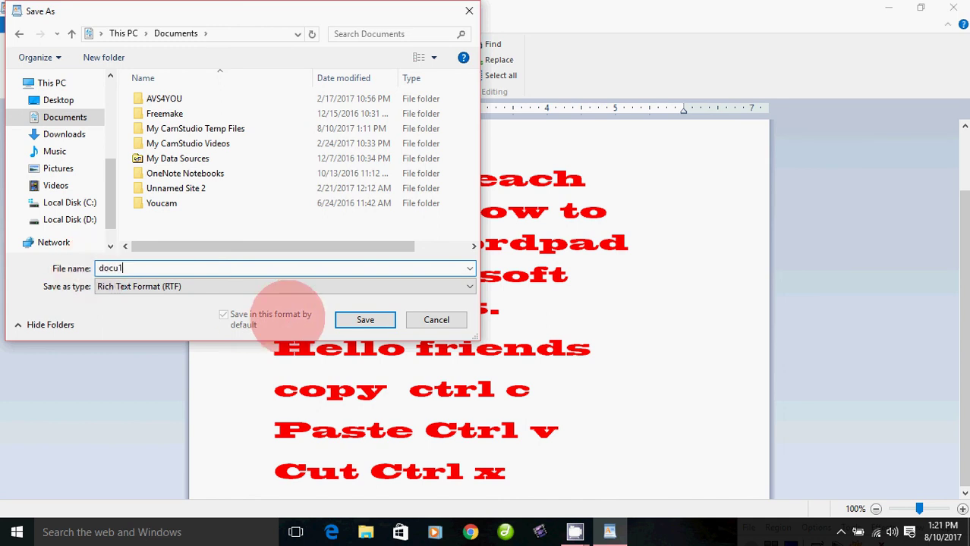
pyautogui.click(355, 319)
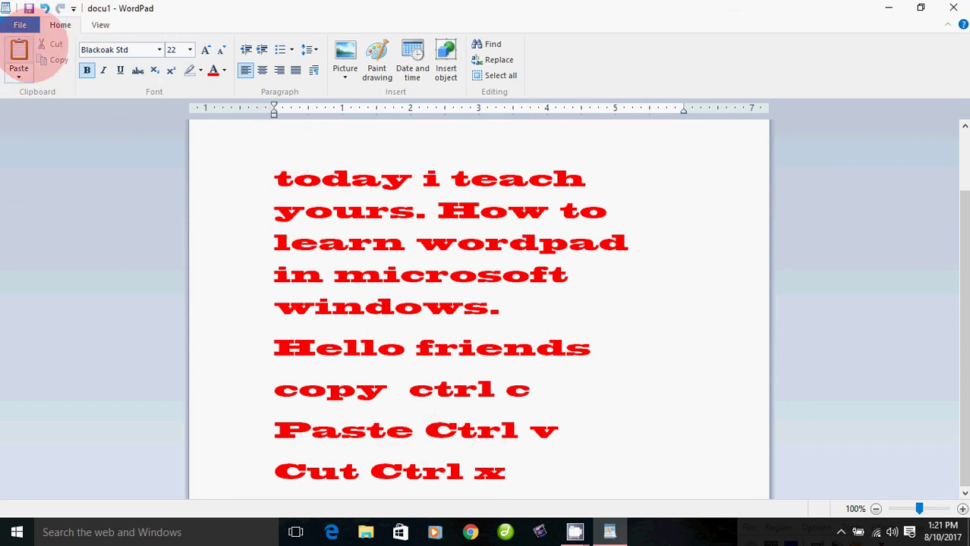
# Start a new blank document, and reopen the saved docu1 file from the Documents folder
pyautogui.click(23, 25)
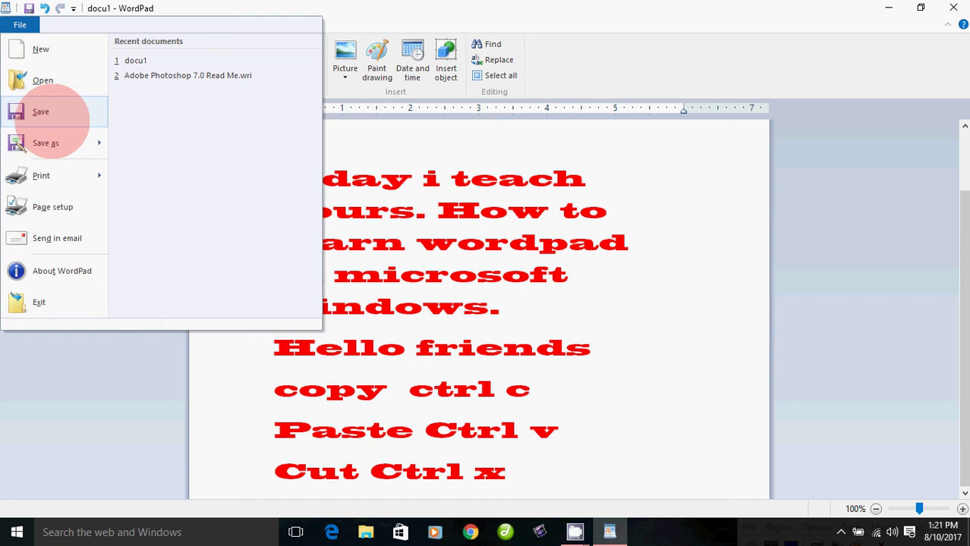
pyautogui.click(34, 49)
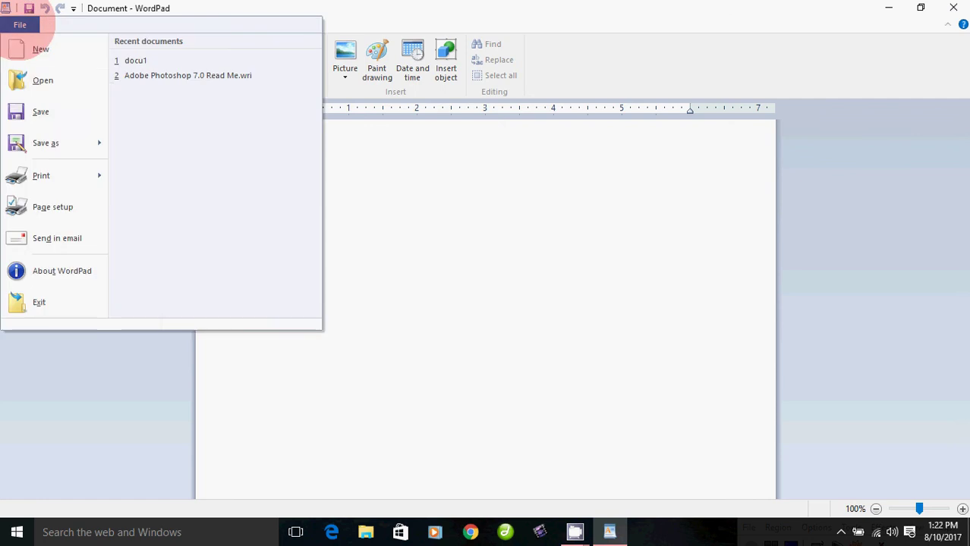
pyautogui.click(42, 80)
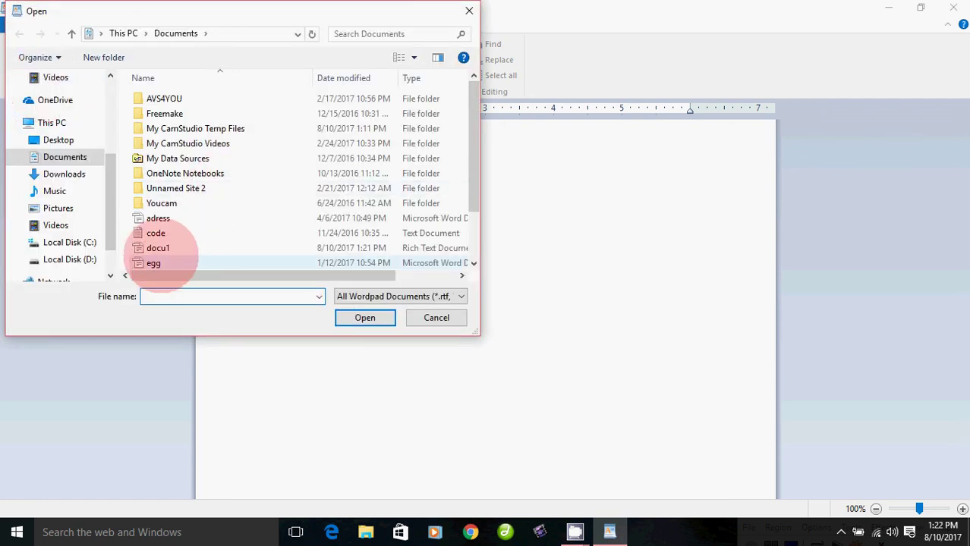
pyautogui.click(171, 249)
pyautogui.click(364, 317)
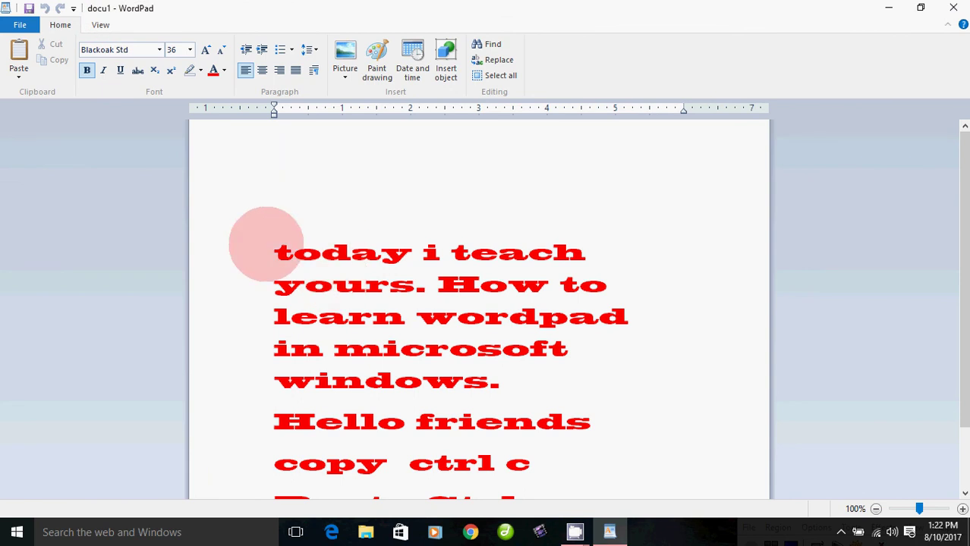
# Save a copy of the document in the Documents folder under the name docu2
pyautogui.click(20, 25)
pyautogui.click(43, 141)
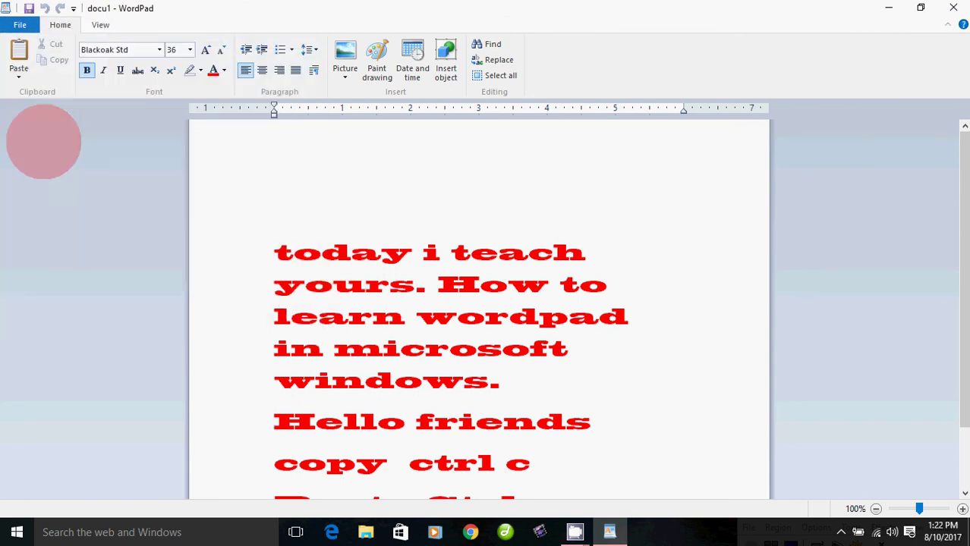
pyautogui.click(135, 268)
pyautogui.press('BackSpace')
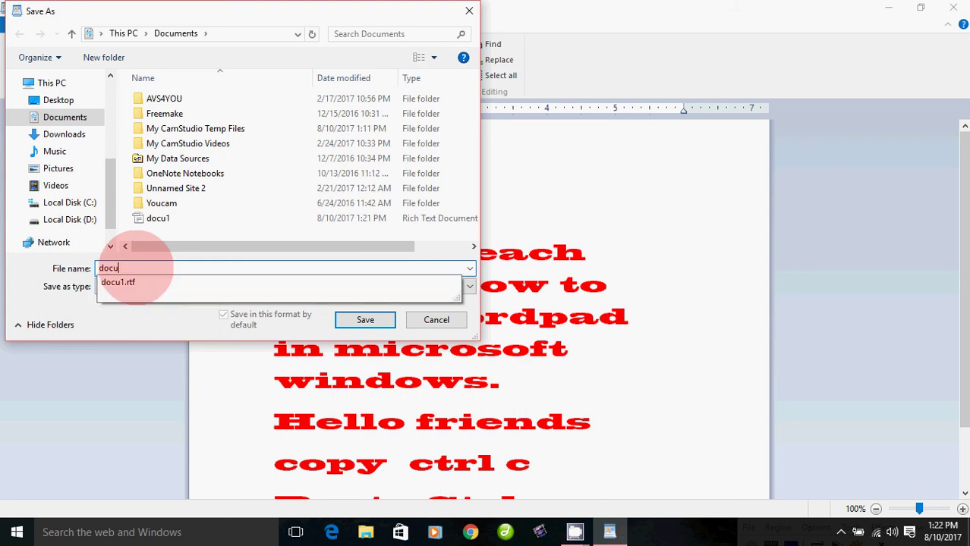
pyautogui.write('2')
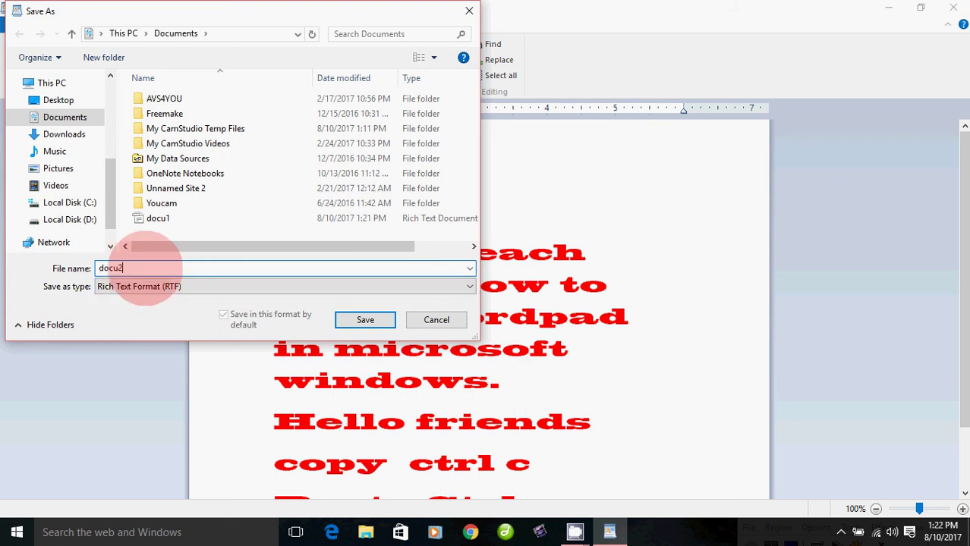
pyautogui.click(346, 319)
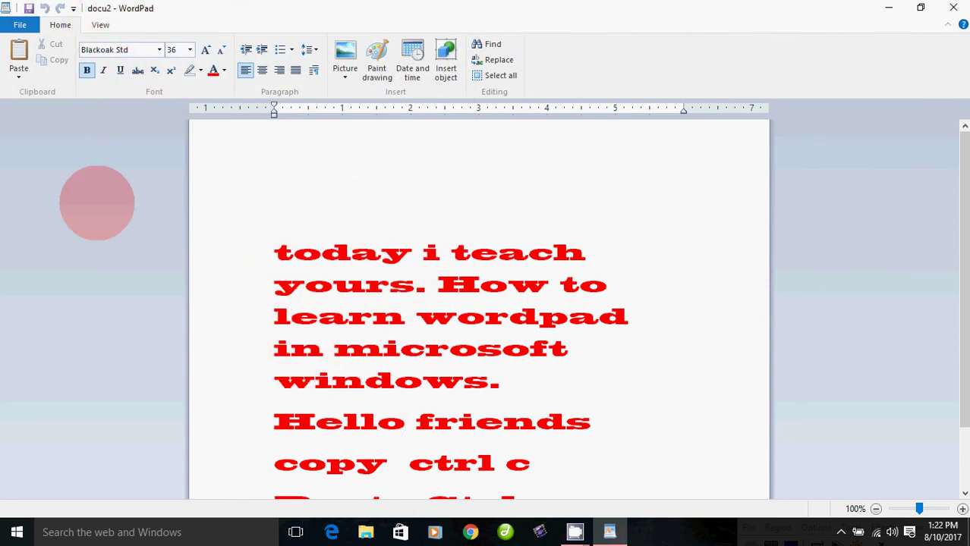
# Set the print page range to page 1, and close the print settings without printing
pyautogui.click(20, 25)
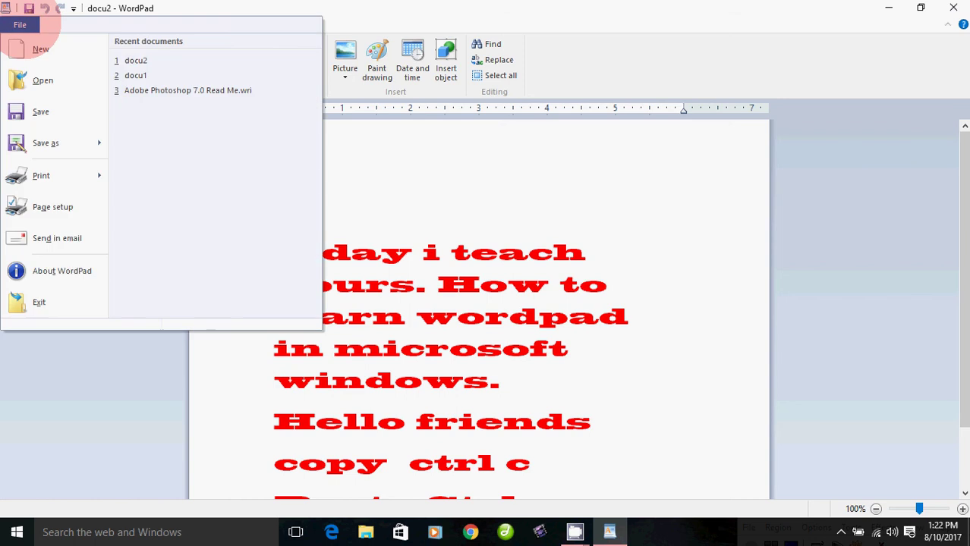
pyautogui.click(47, 175)
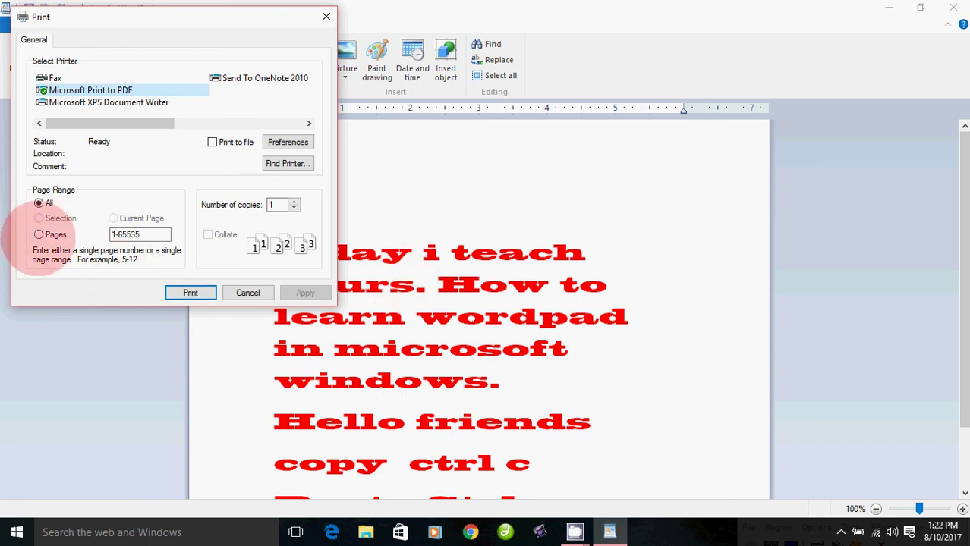
pyautogui.click(38, 234)
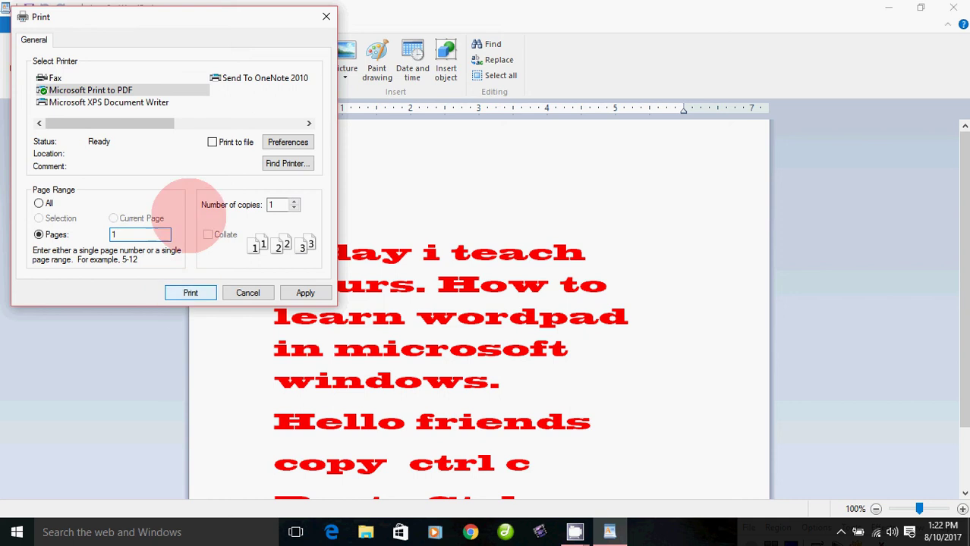
pyautogui.click(327, 16)
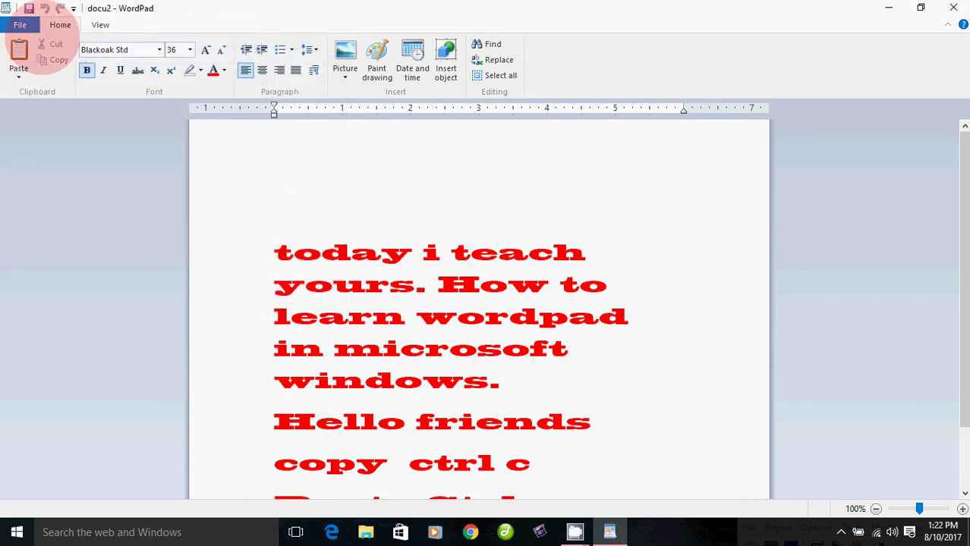
# Set the paper size to A4 in the page setup
pyautogui.click(22, 24)
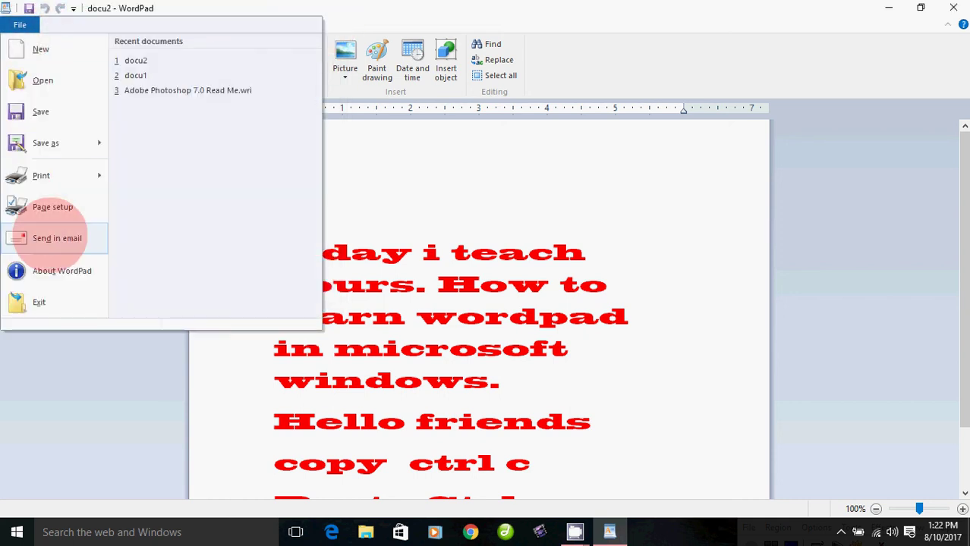
pyautogui.click(50, 206)
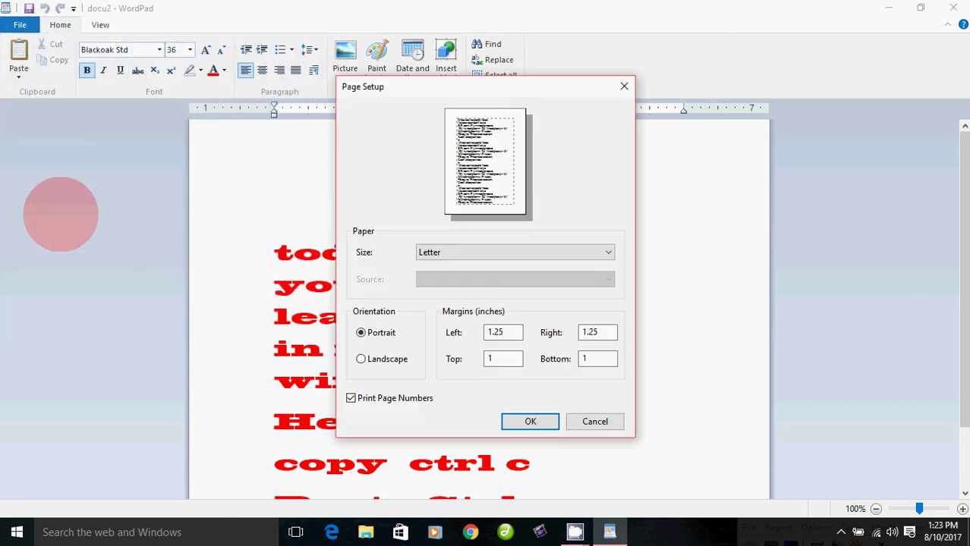
pyautogui.click(449, 251)
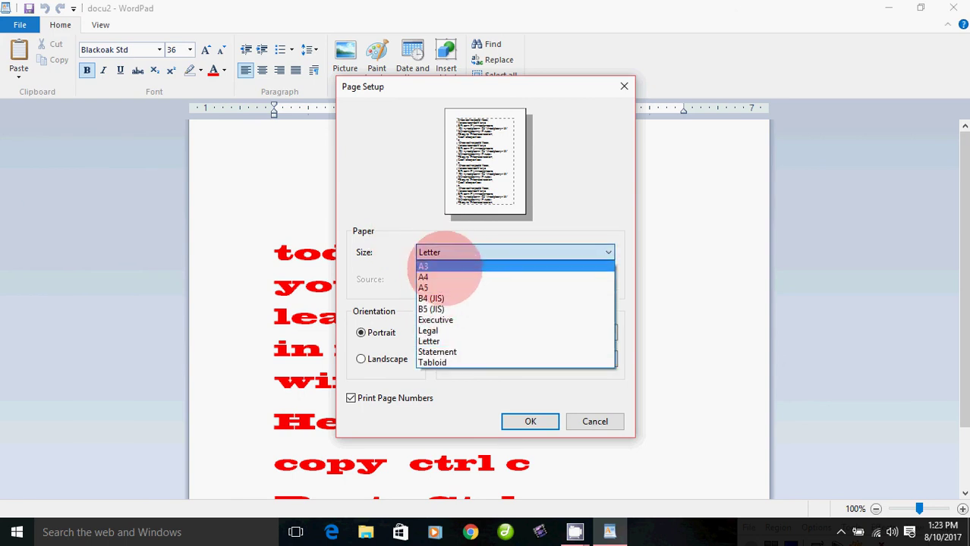
pyautogui.click(448, 278)
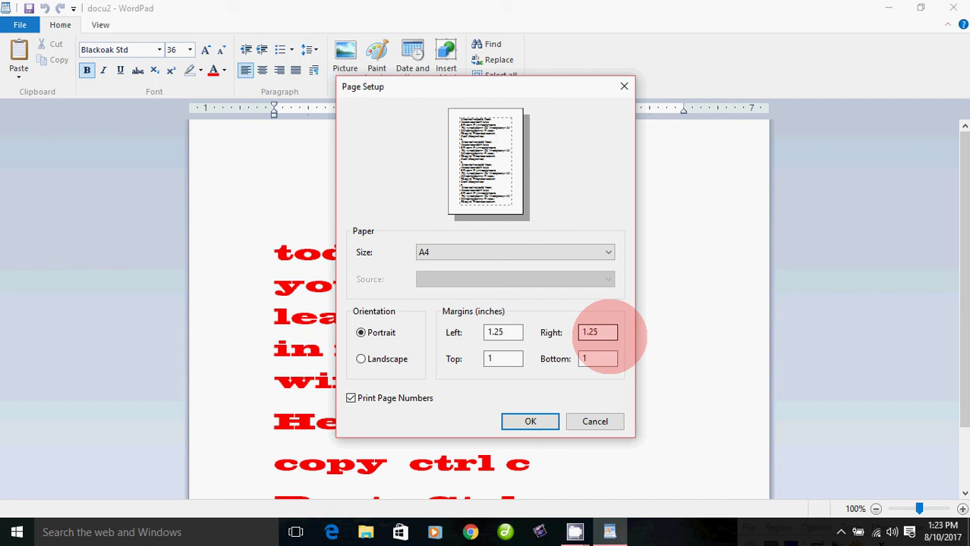
# Set both the left and right page margins to 0.5 inches
pyautogui.click(504, 334)
pyautogui.moveTo(504, 334); pyautogui.dragTo(437, 334)
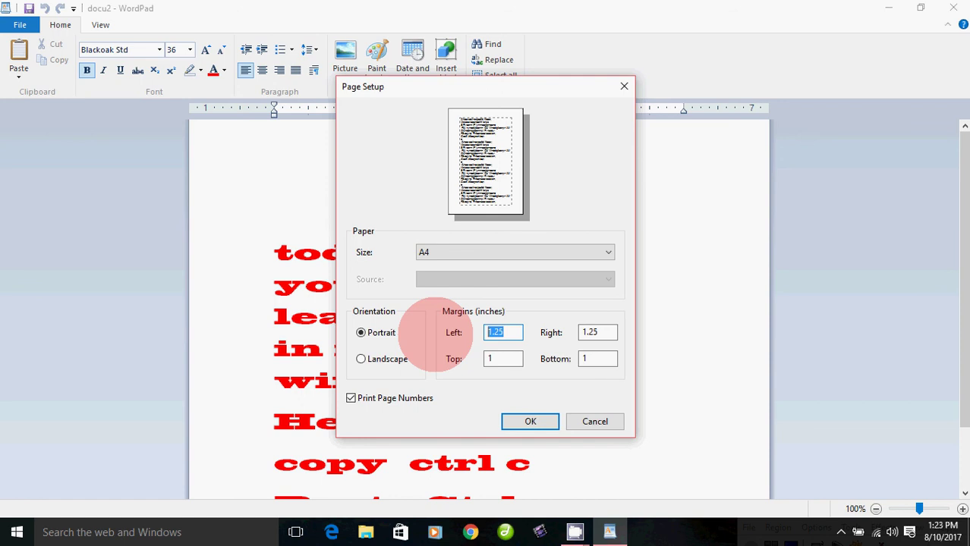
pyautogui.write('0.5')
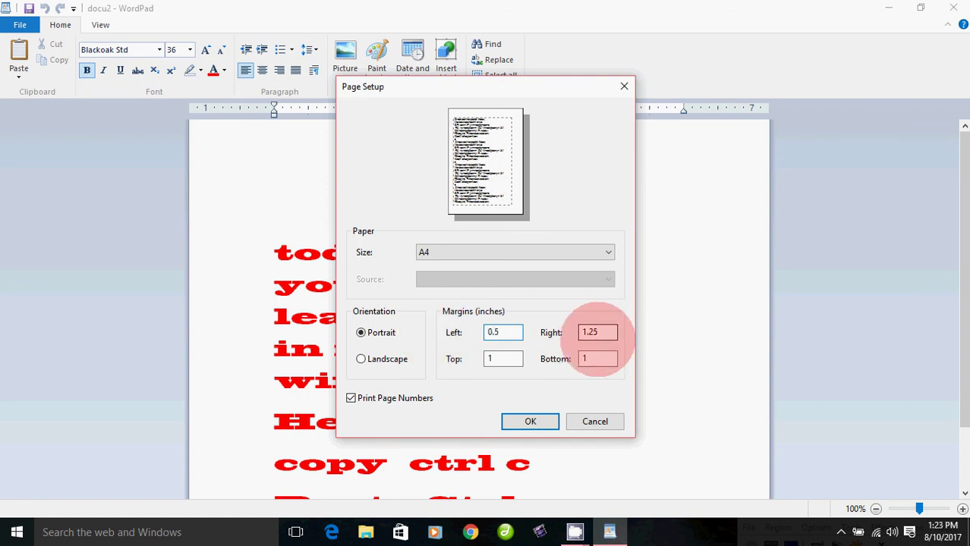
pyautogui.moveTo(600, 332); pyautogui.dragTo(581, 333)
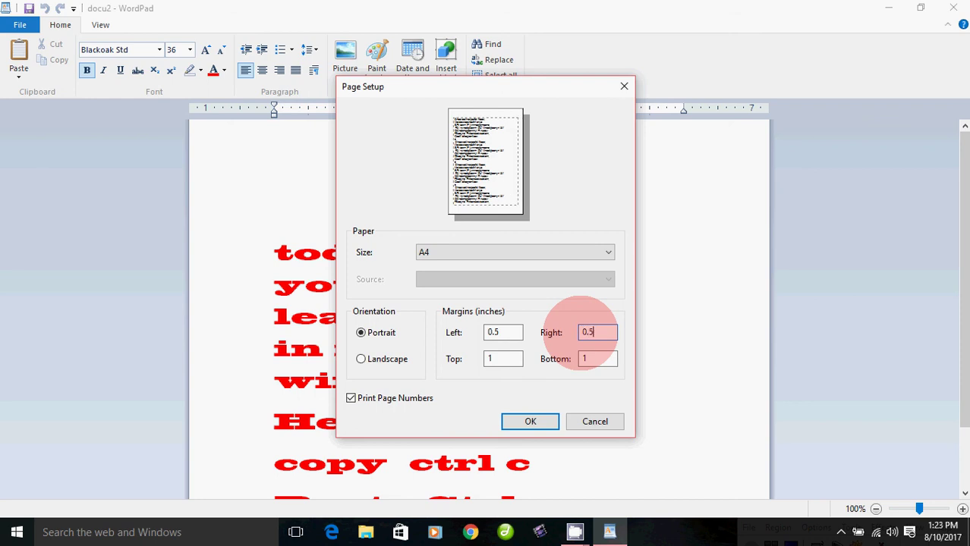
pyautogui.moveTo(502, 358); pyautogui.dragTo(494, 358)
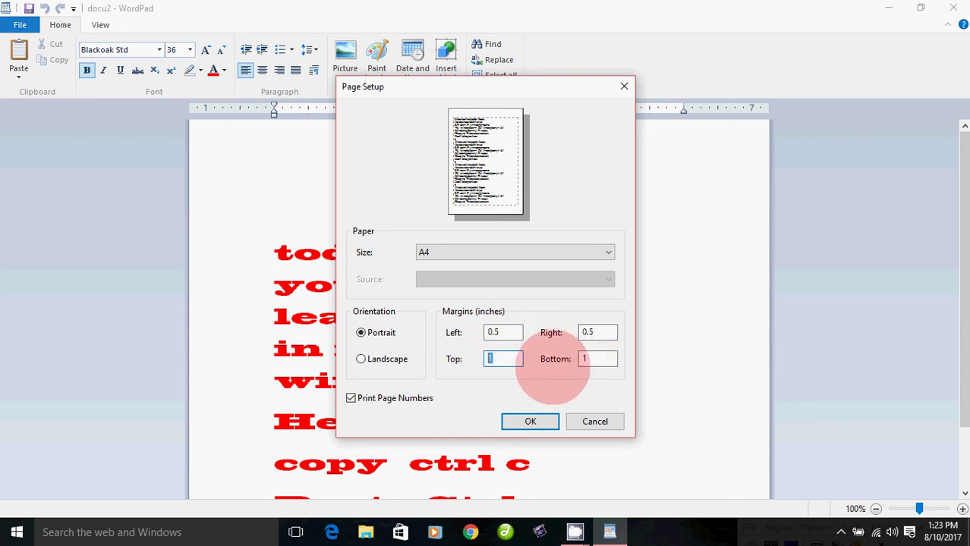
pyautogui.moveTo(596, 359); pyautogui.dragTo(575, 359)
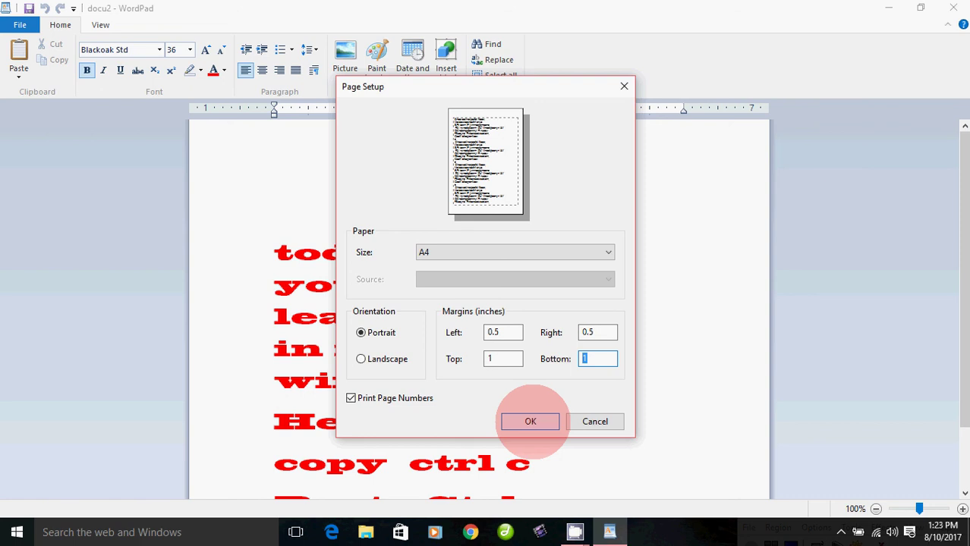
# Try the landscape orientation, return to portrait, and apply the page setup
pyautogui.click(361, 359)
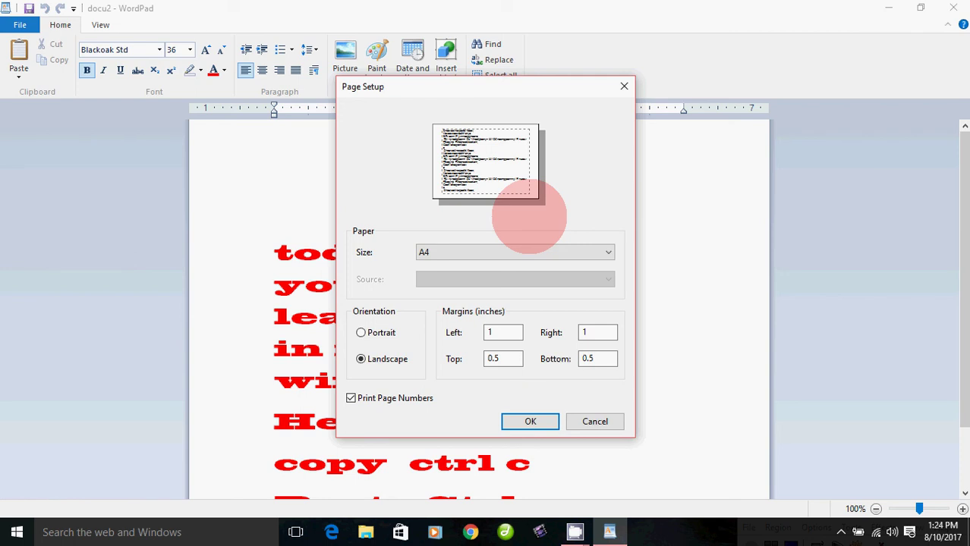
pyautogui.click(380, 333)
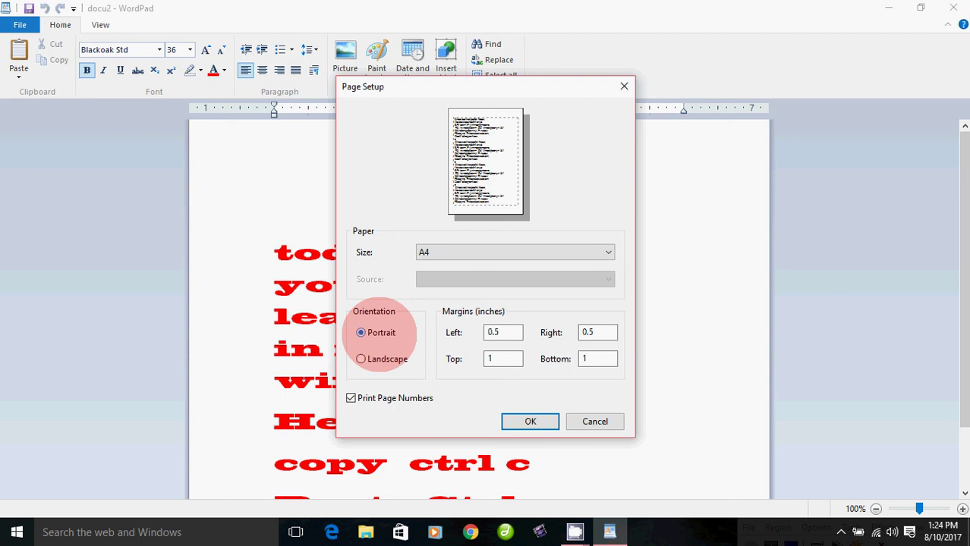
pyautogui.click(382, 359)
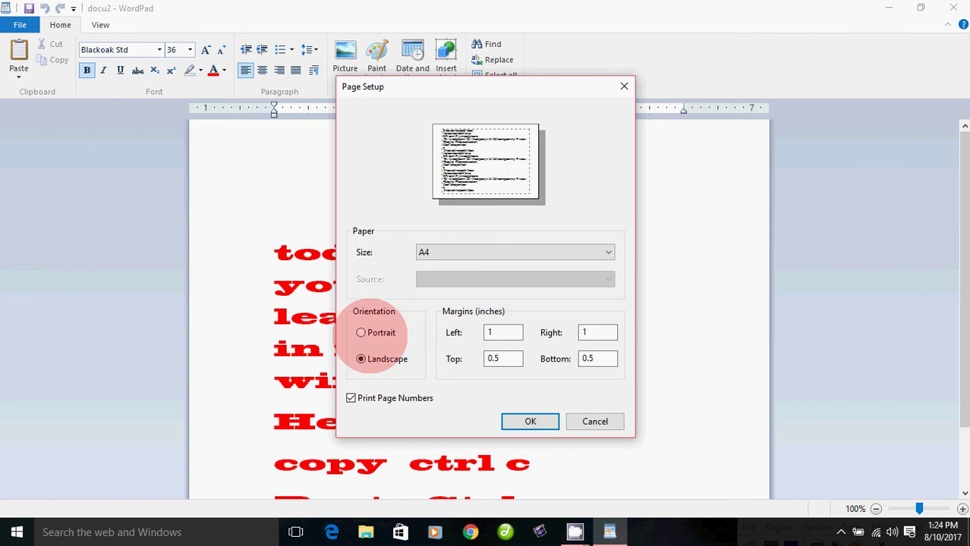
pyautogui.click(362, 333)
pyautogui.click(529, 421)
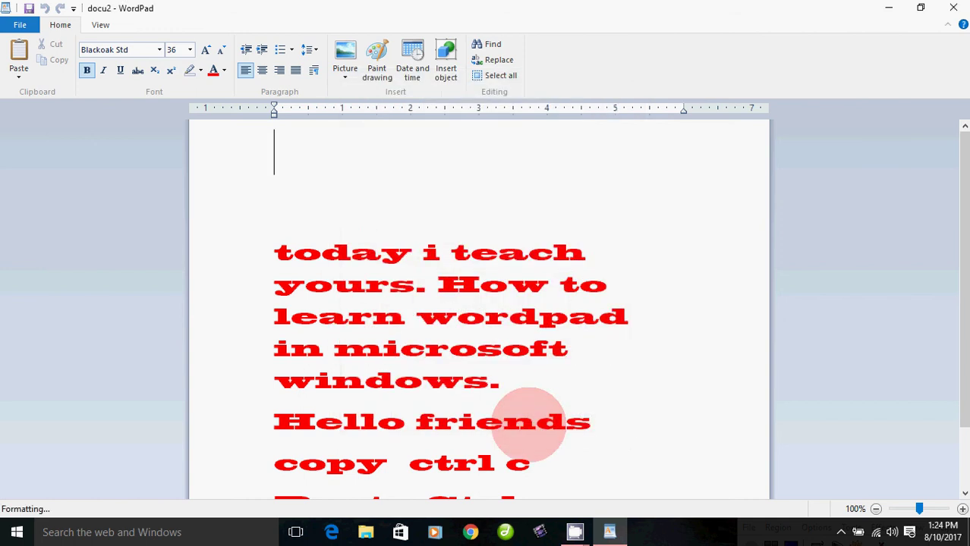
# Try to send the document by email, and close the Outlook dialog
pyautogui.click(20, 24)
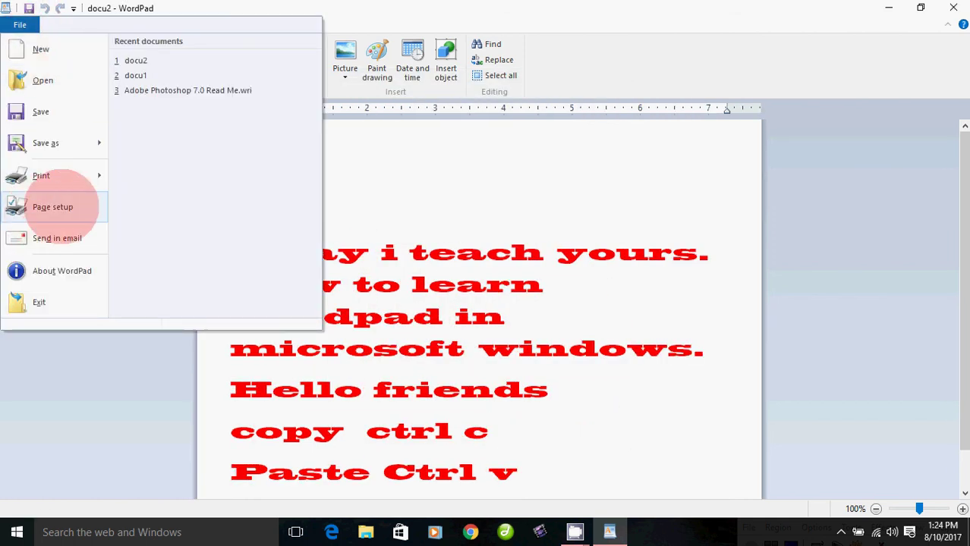
pyautogui.click(355, 201)
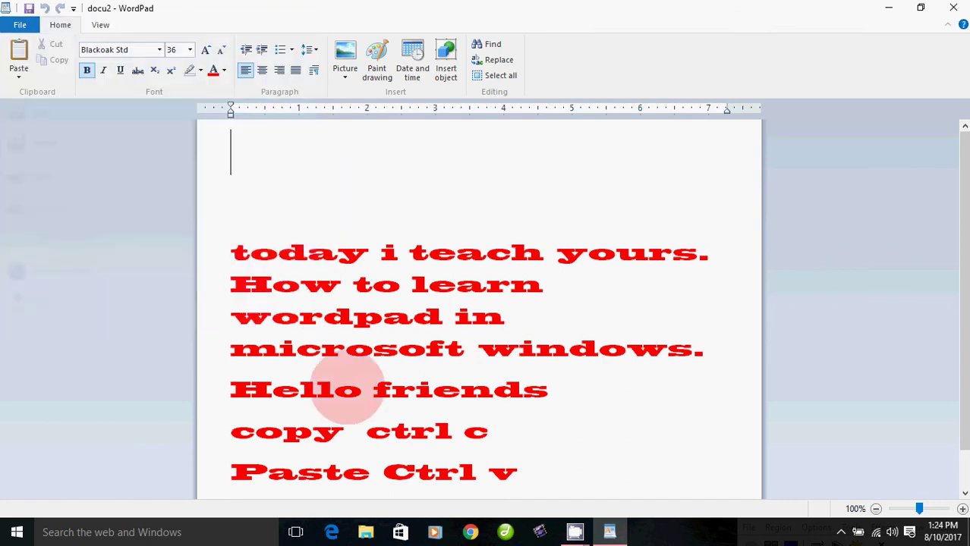
pyautogui.click(20, 25)
pyautogui.click(62, 238)
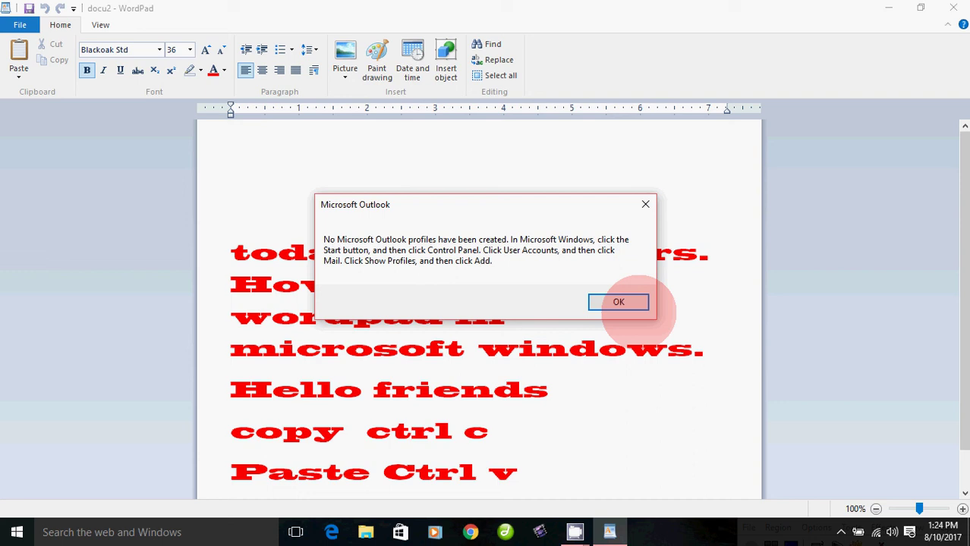
pyautogui.click(645, 204)
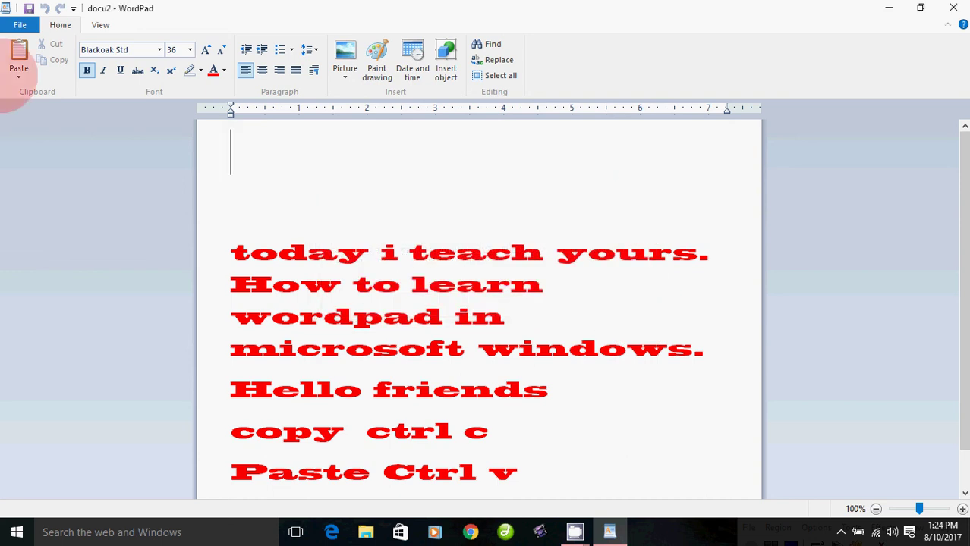
# View the program's About information and close it, keeping the document open
pyautogui.click(21, 25)
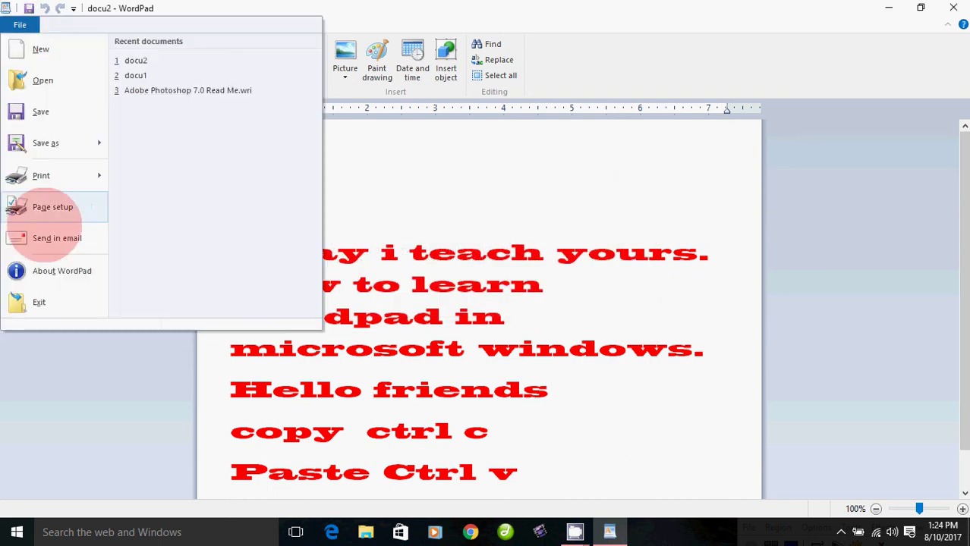
pyautogui.click(63, 273)
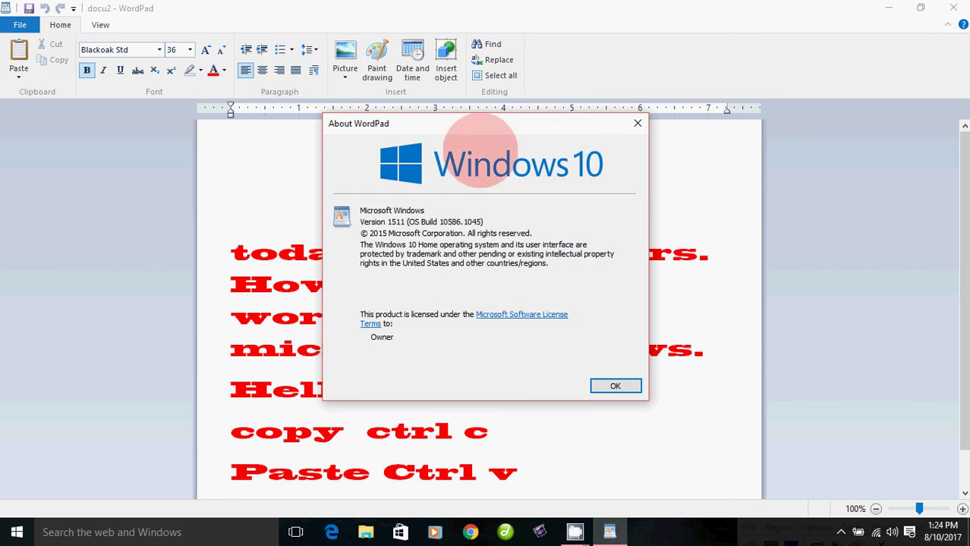
pyautogui.click(617, 386)
pyautogui.click(20, 24)
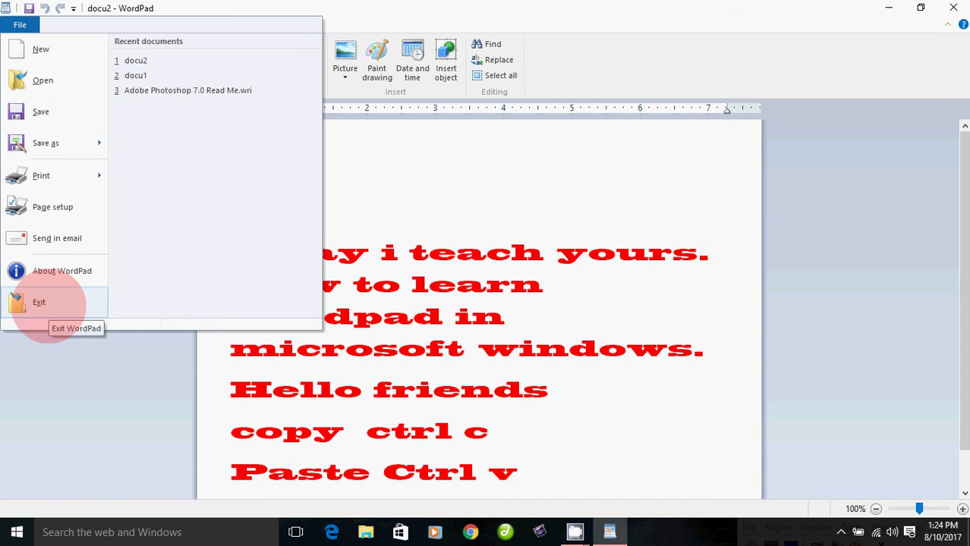
pyautogui.click(355, 189)
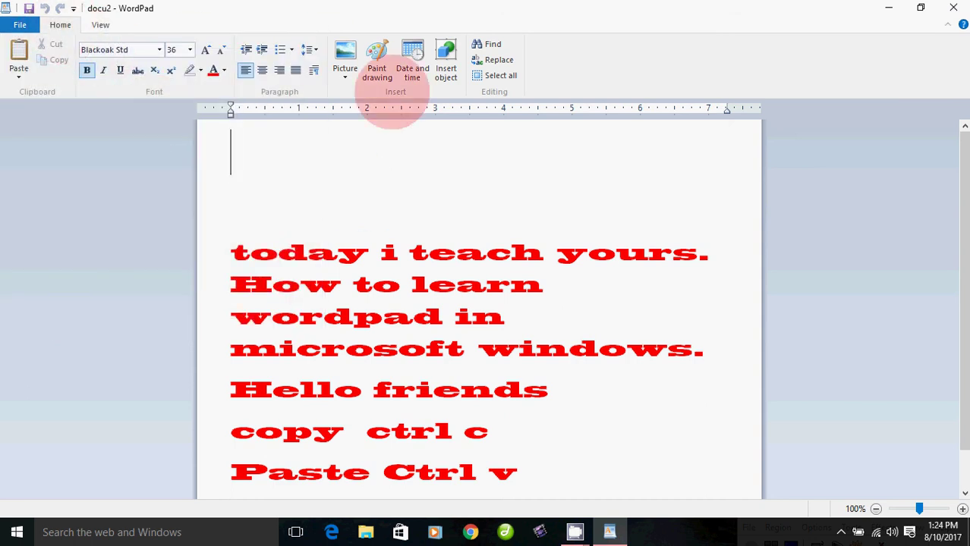
# Hide and restore the ruler, and do the same with the status bar
pyautogui.click(101, 25)
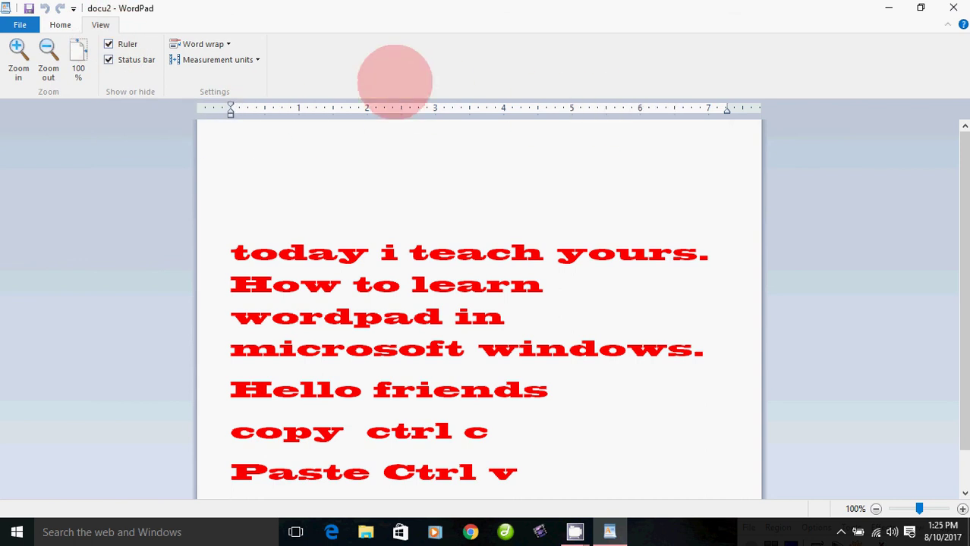
pyautogui.click(108, 44)
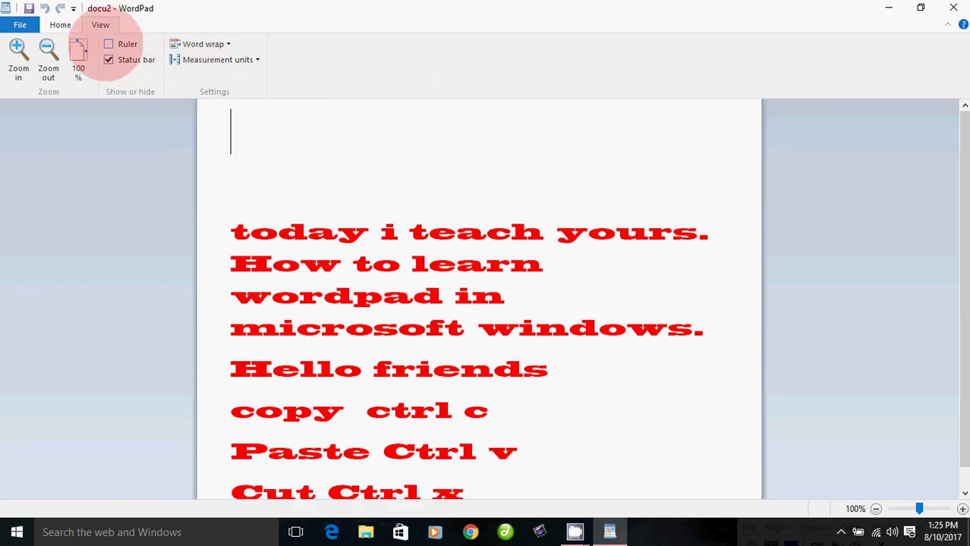
pyautogui.click(109, 44)
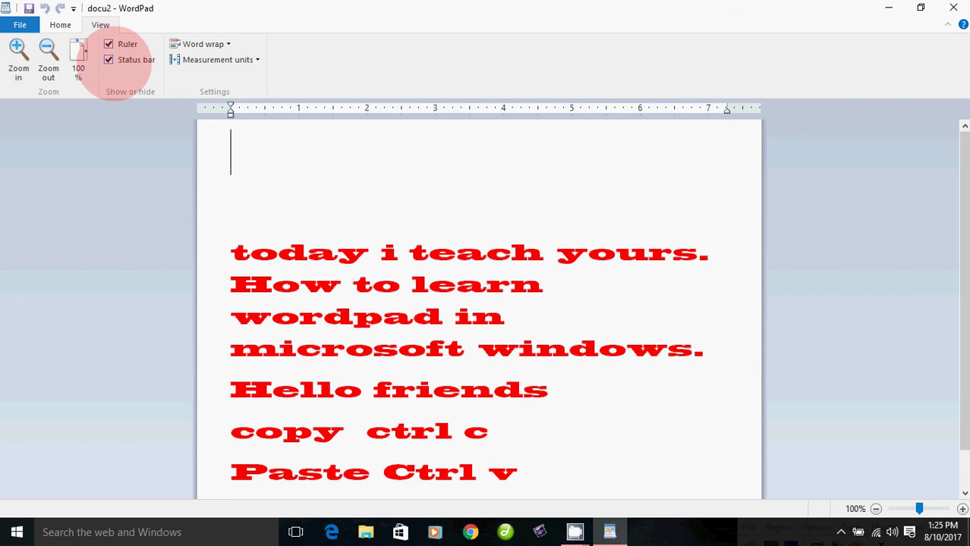
pyautogui.click(109, 59)
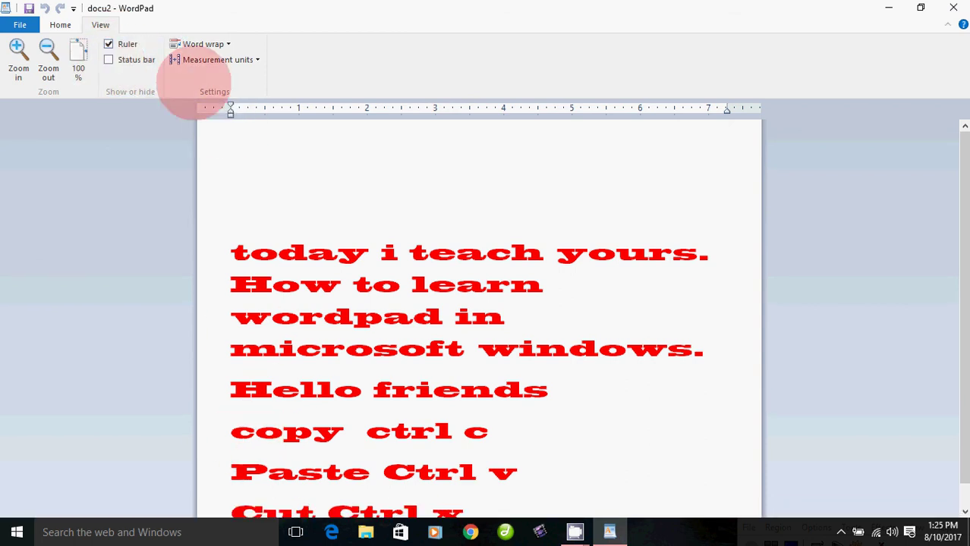
pyautogui.click(108, 59)
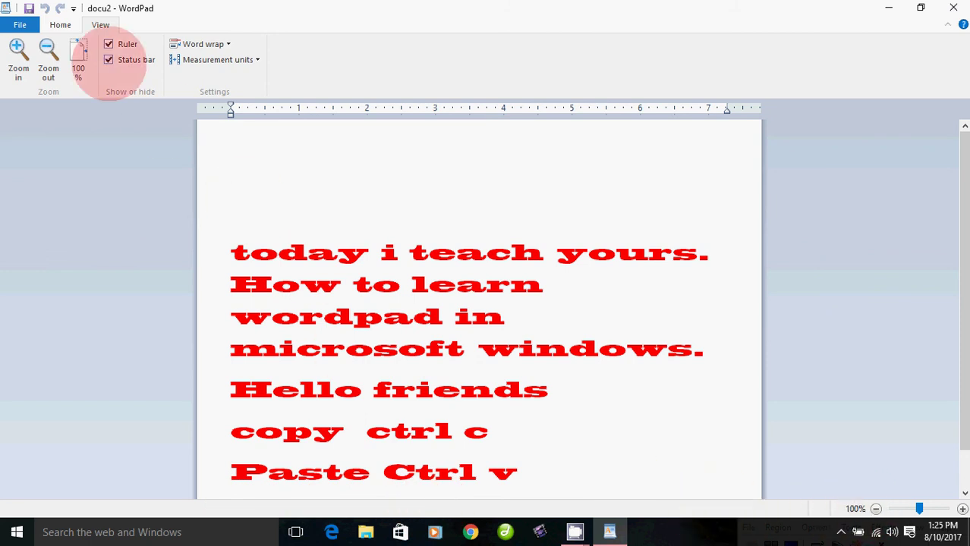
pyautogui.click(113, 60)
pyautogui.click(112, 60)
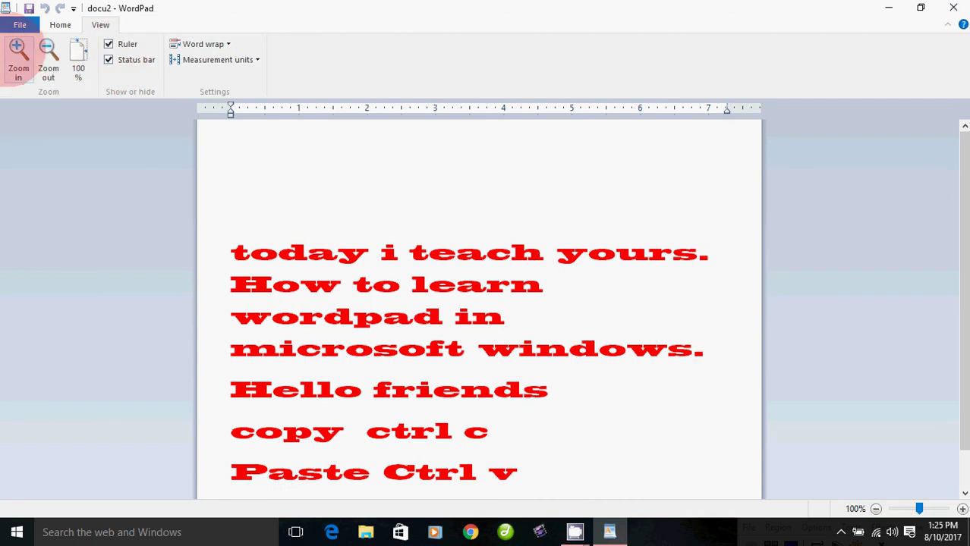
# Zoom the document in to 130%, back out to 110%, and reset it to 100%
pyautogui.click(18, 53)
pyautogui.click(18, 53)
pyautogui.click(19, 53)
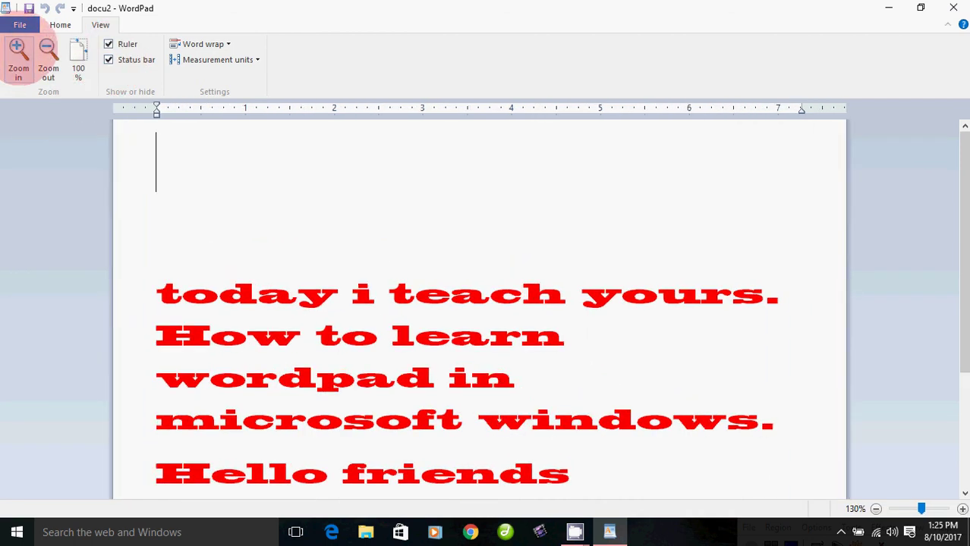
pyautogui.click(48, 53)
pyautogui.click(48, 53)
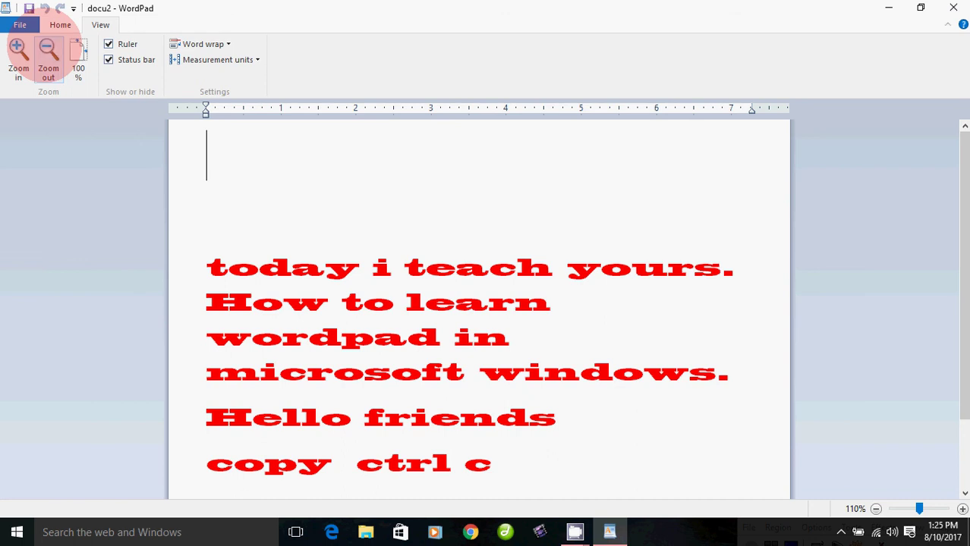
pyautogui.click(78, 59)
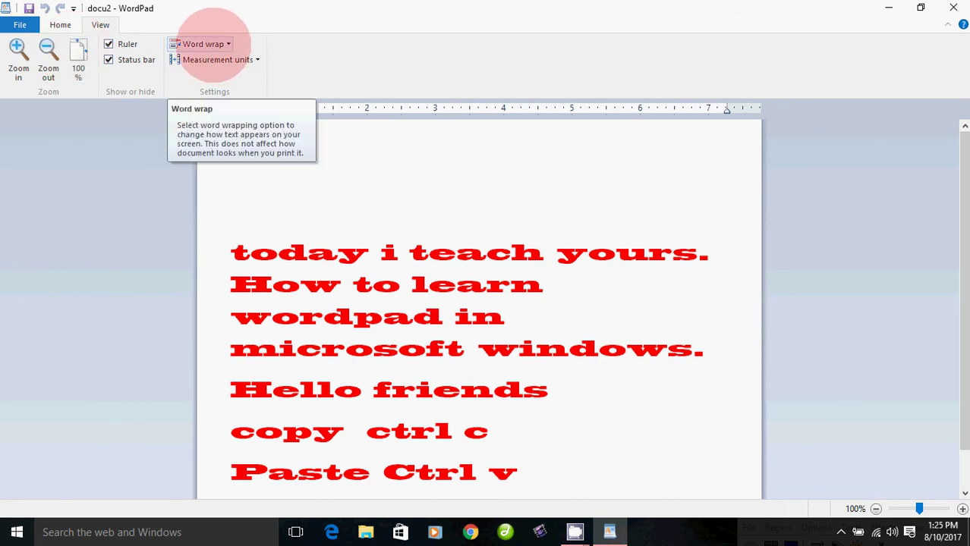
# Try the No wrap option for the document's word wrap, and return to Wrap to ruler
pyautogui.click(224, 44)
pyautogui.click(209, 62)
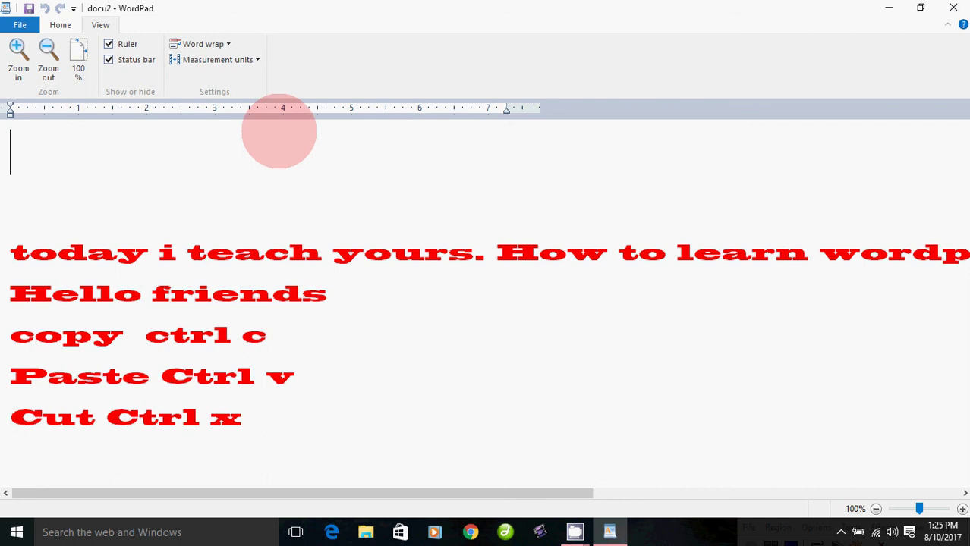
pyautogui.click(226, 44)
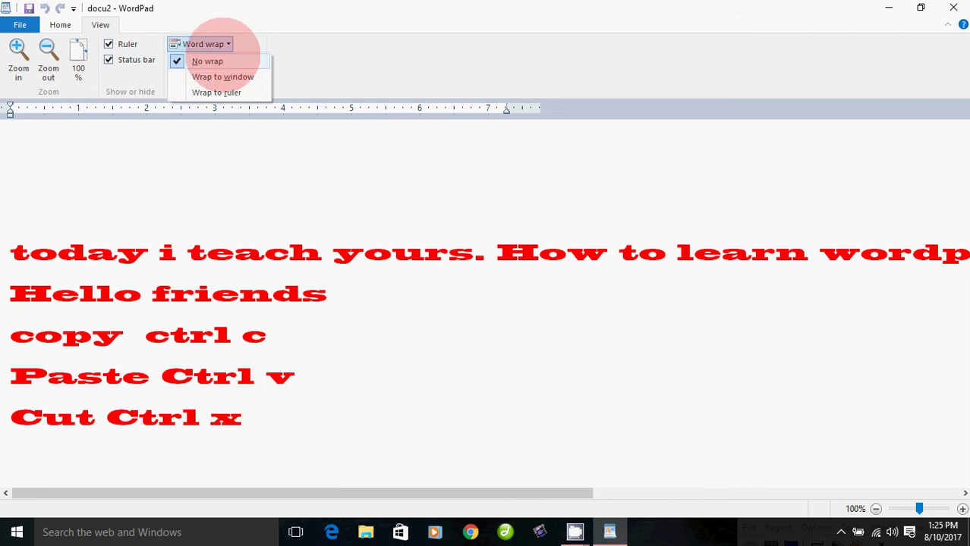
pyautogui.click(227, 93)
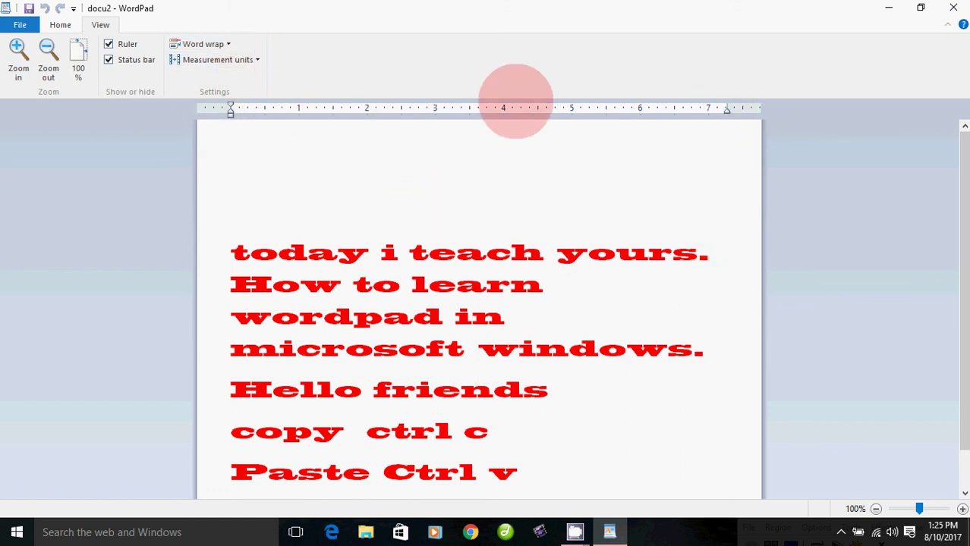
# Try centimeters as the ruler's measurement unit, and switch back to inches
pyautogui.click(256, 60)
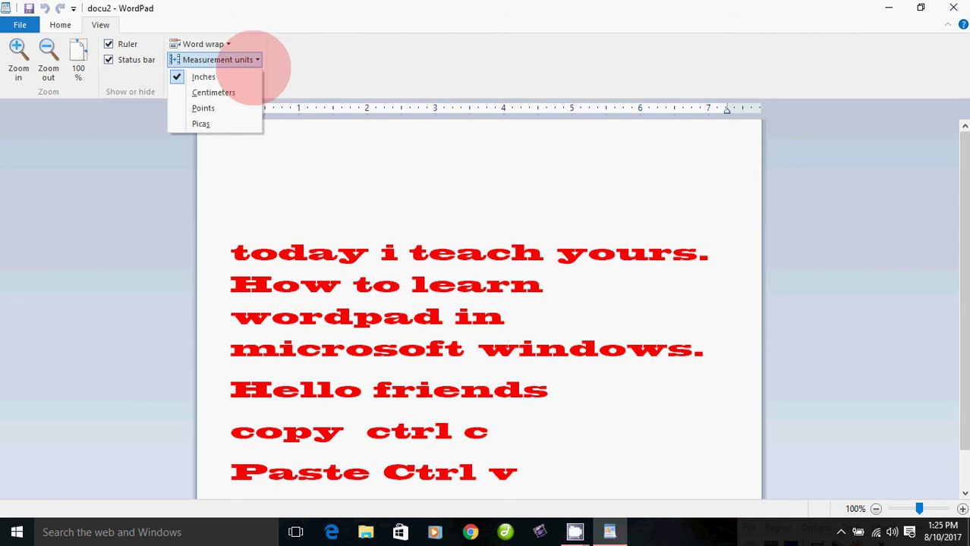
pyautogui.click(228, 91)
pyautogui.click(257, 59)
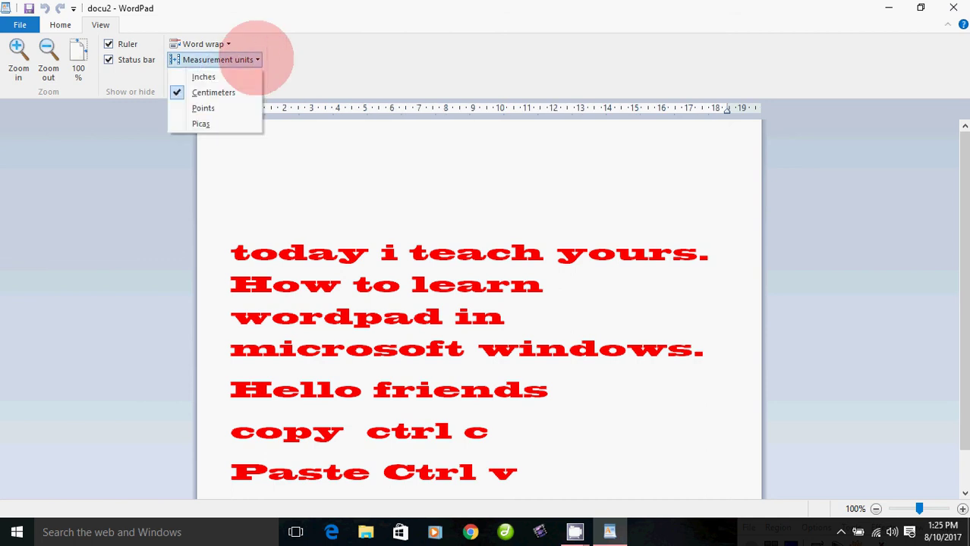
pyautogui.click(226, 76)
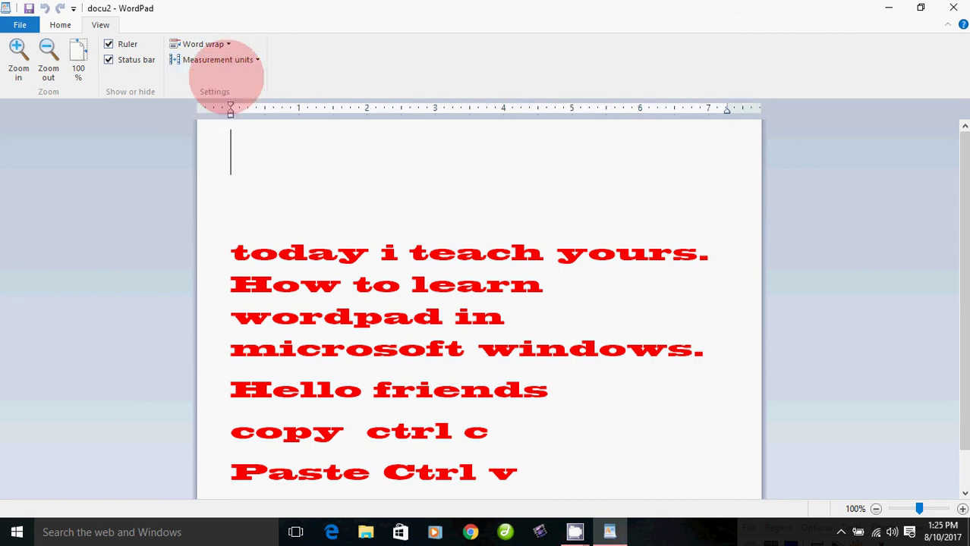